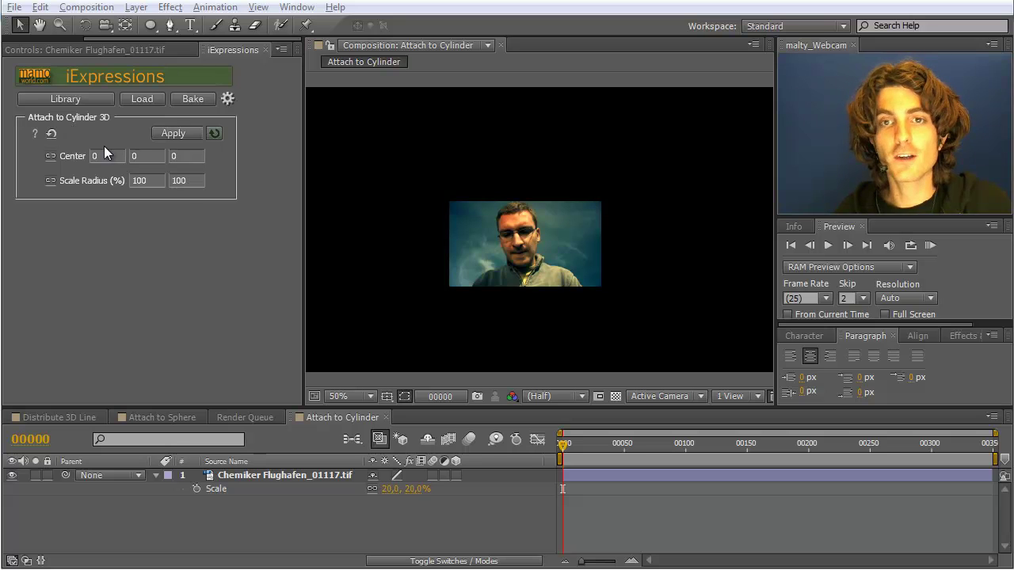
# Make the Chemiker Flughafen_01117.tif layer a 3D layer and show only its Position property
pyautogui.click(237, 477)
pyautogui.press('p')
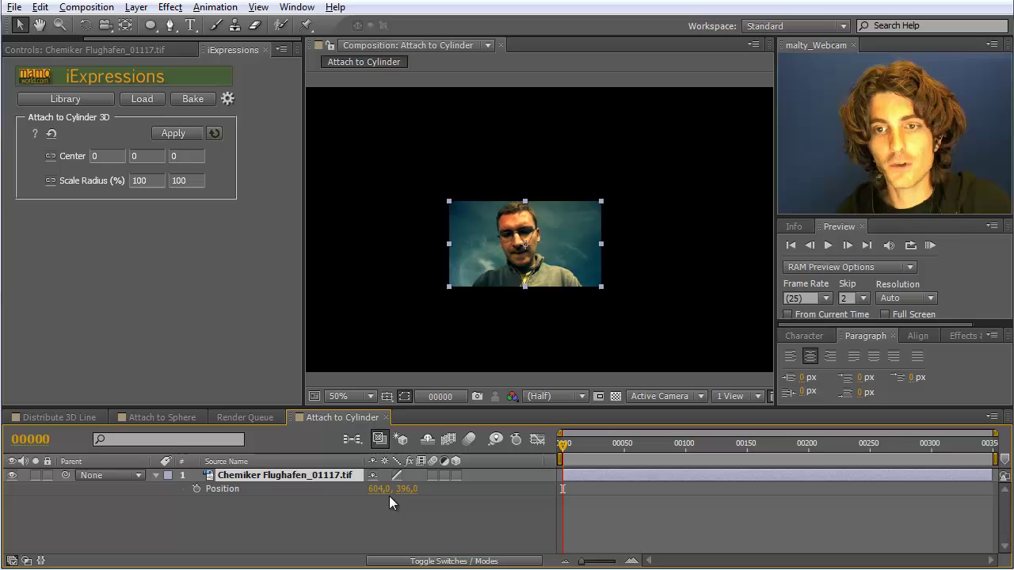
pyautogui.click(456, 476)
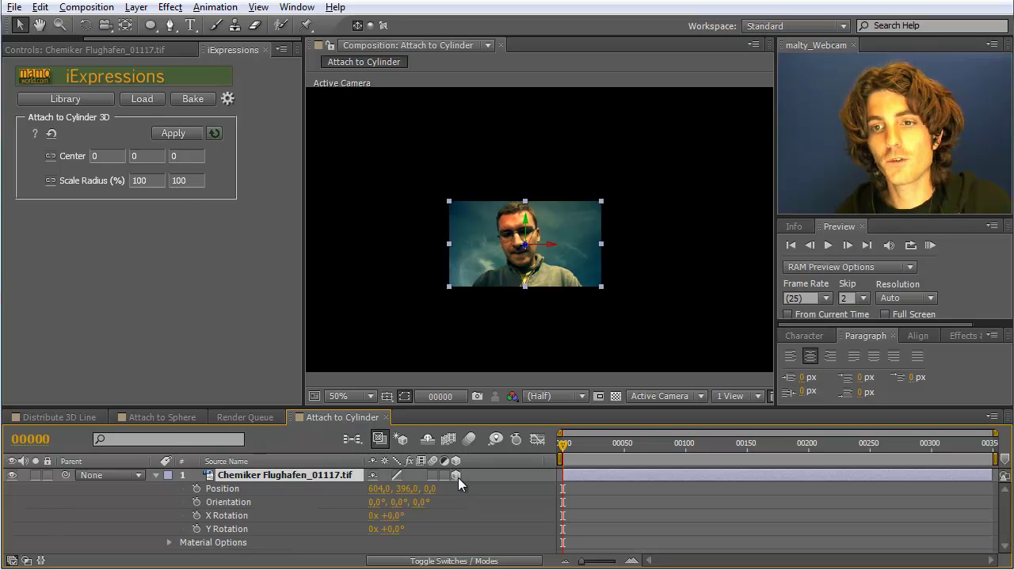
pyautogui.press('u')
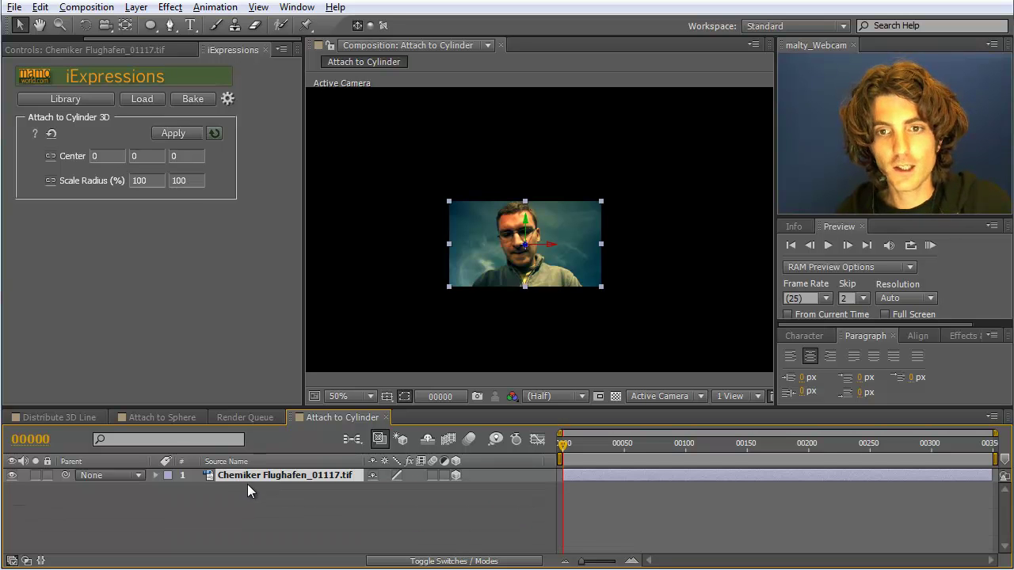
pyautogui.press('p')
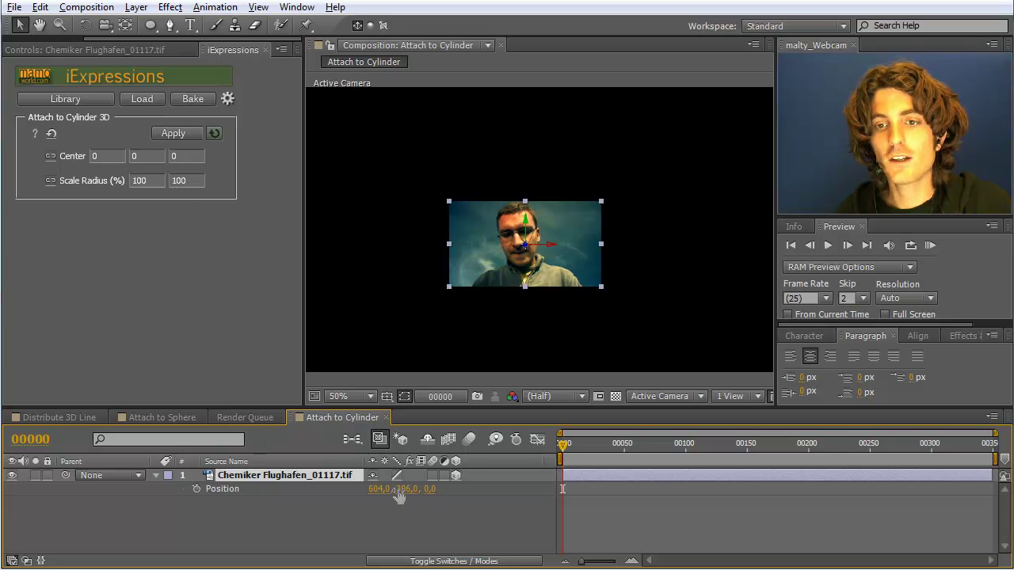
# Move the image layer freely along X, Y and Z to about 571, 359, -79
pyautogui.moveTo(379, 489); pyautogui.dragTo(438, 496)
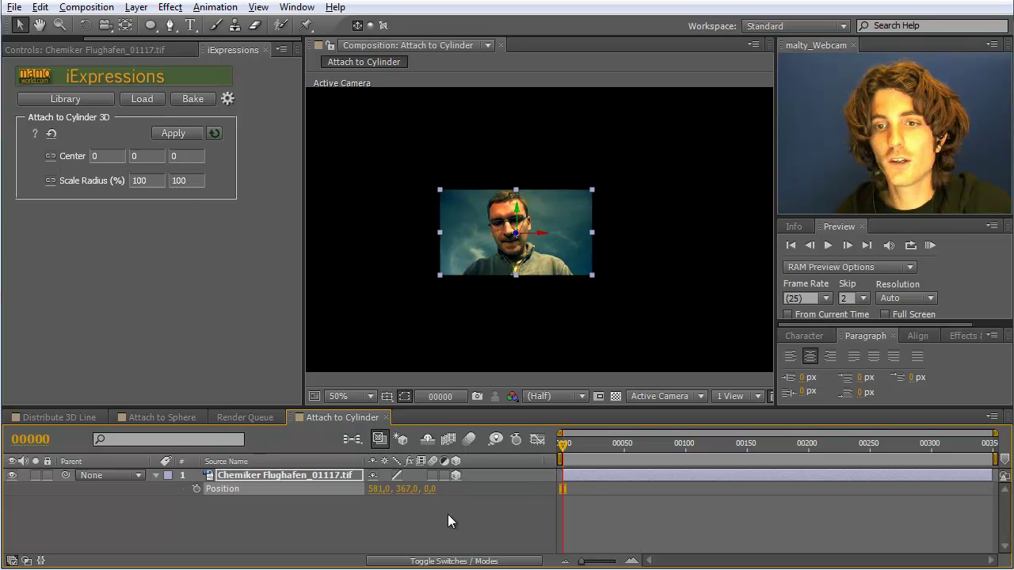
pyautogui.moveTo(430, 495); pyautogui.dragTo(292, 489)
pyautogui.moveTo(402, 488); pyautogui.dragTo(377, 497)
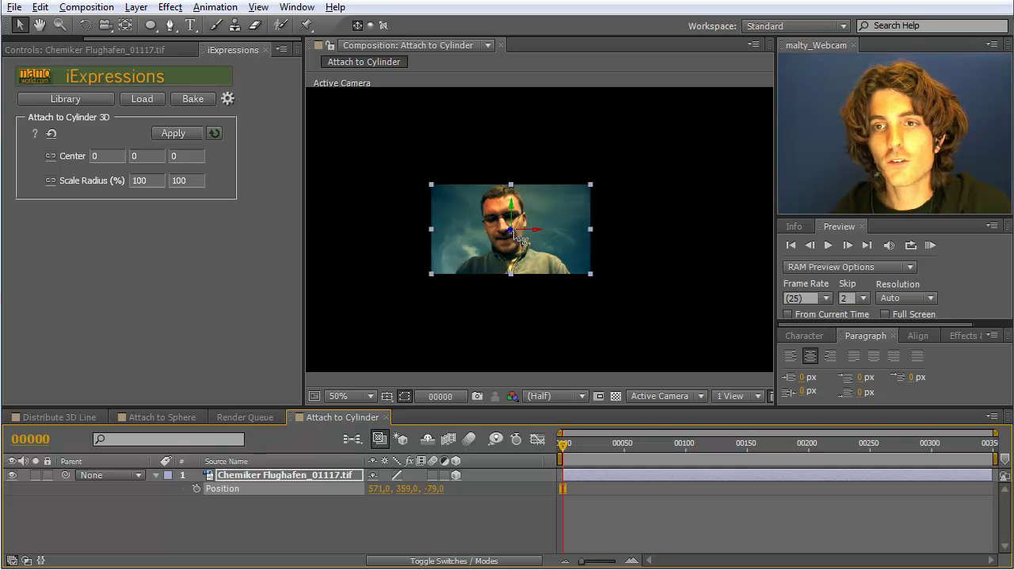
# Set the image layer's Position to exactly 500, 360, 0
pyautogui.click(378, 488)
pyautogui.write('5')
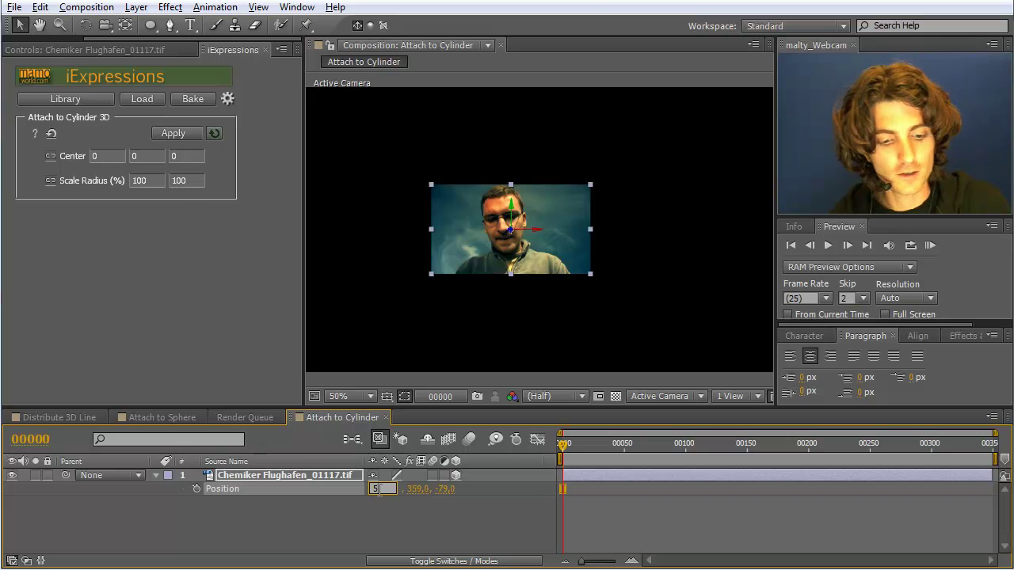
pyautogui.write('00')
pyautogui.press('Return')
pyautogui.click(409, 490)
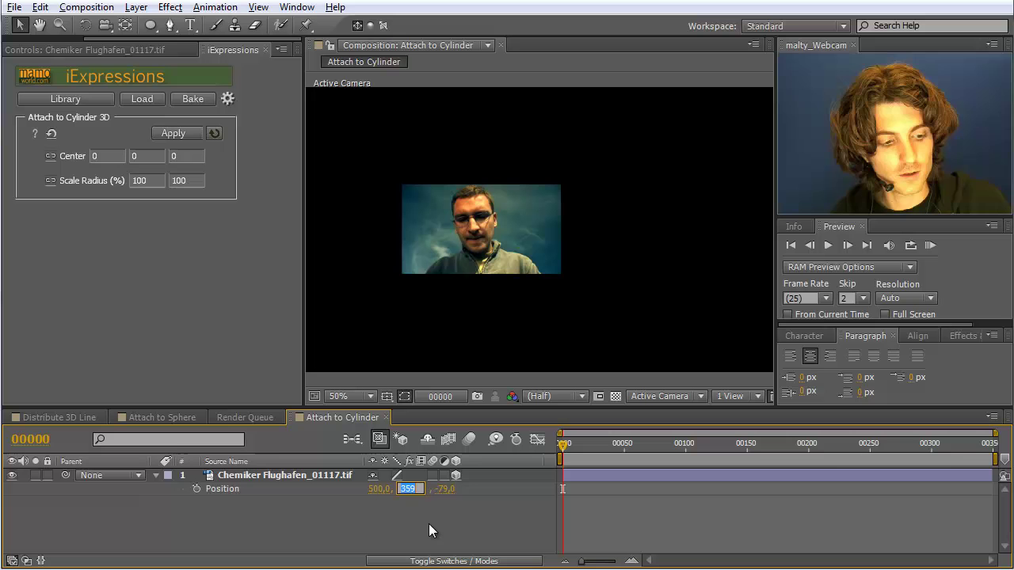
pyautogui.write('360')
pyautogui.press('Return')
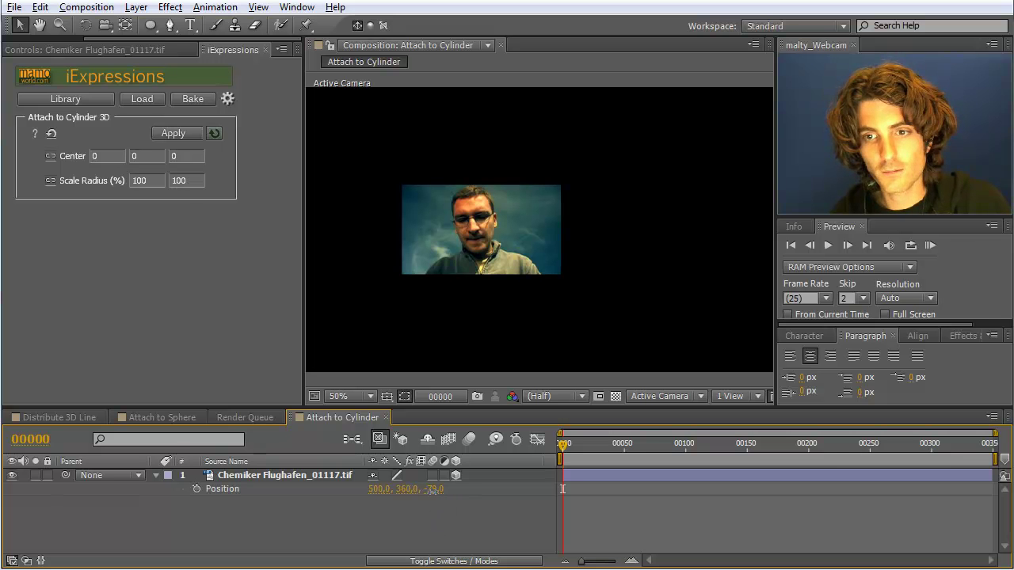
pyautogui.write('0')
pyautogui.press('Return')
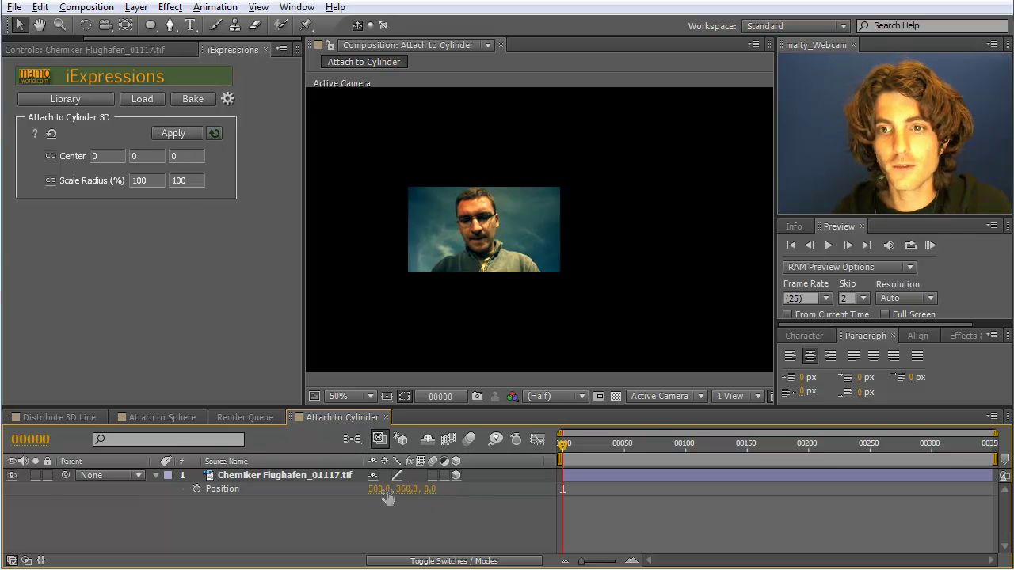
# Set the Attach to Cylinder 3D center to 500, 360, 0 and apply the expression to the layer's Position
pyautogui.moveTo(105, 158); pyautogui.dragTo(68, 162)
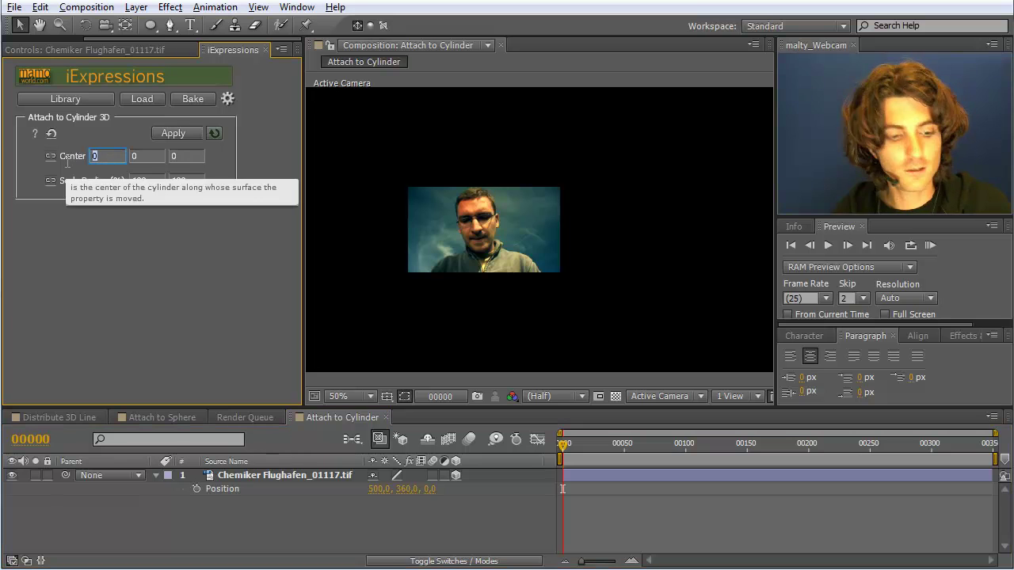
pyautogui.write('500')
pyautogui.click(134, 156)
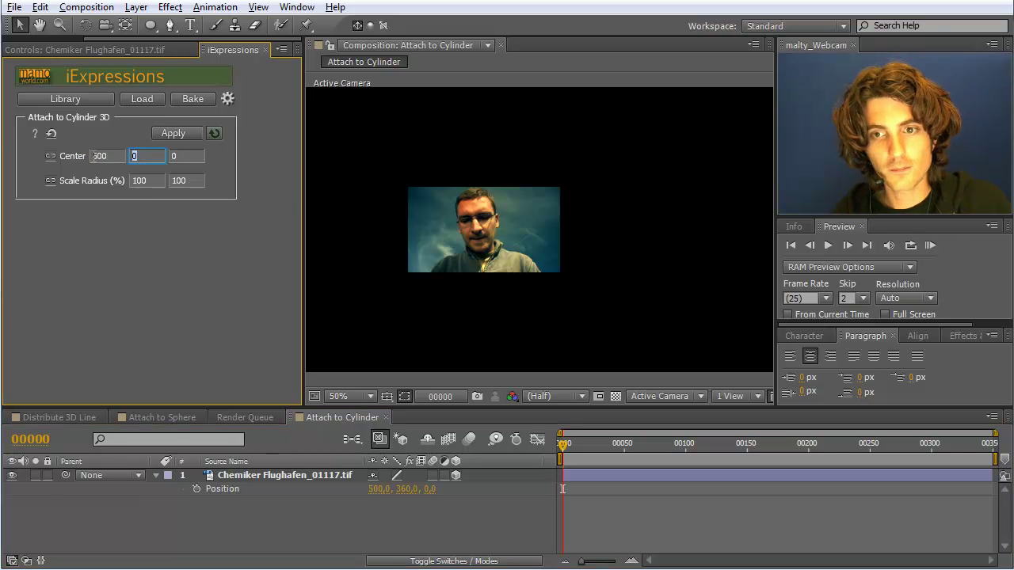
pyautogui.write('360')
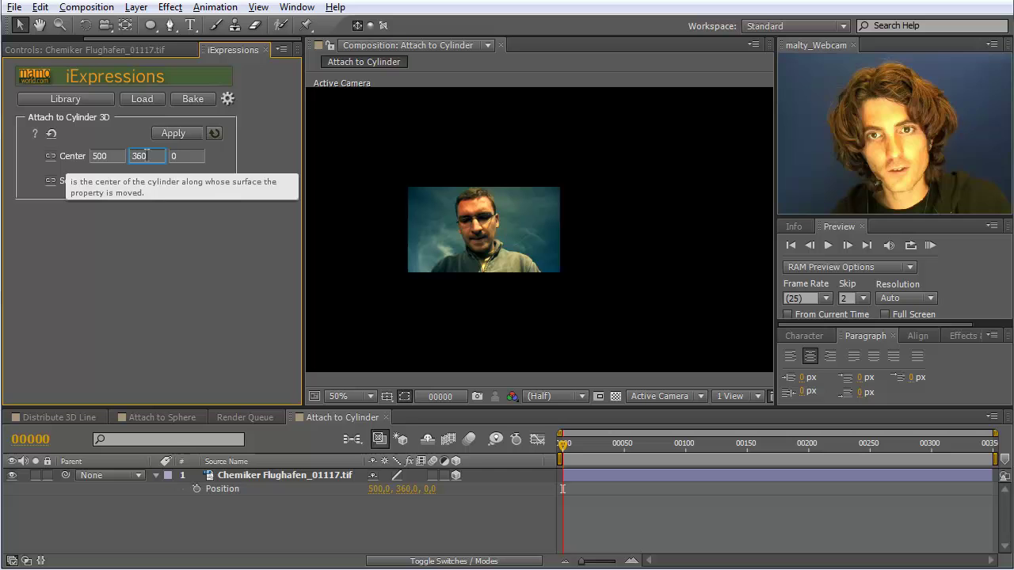
pyautogui.press('Tab')
pyautogui.write('0')
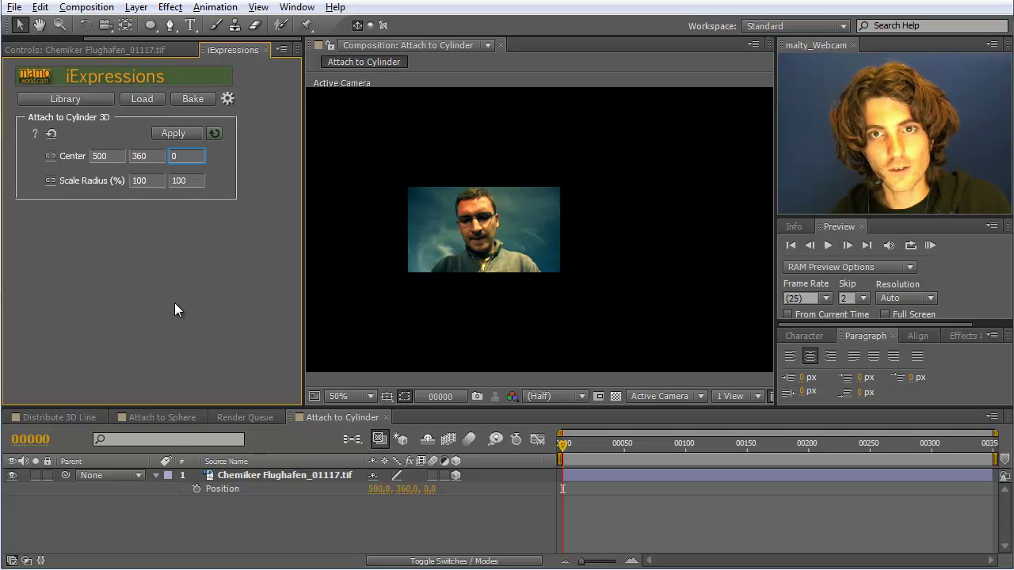
pyautogui.click(223, 491)
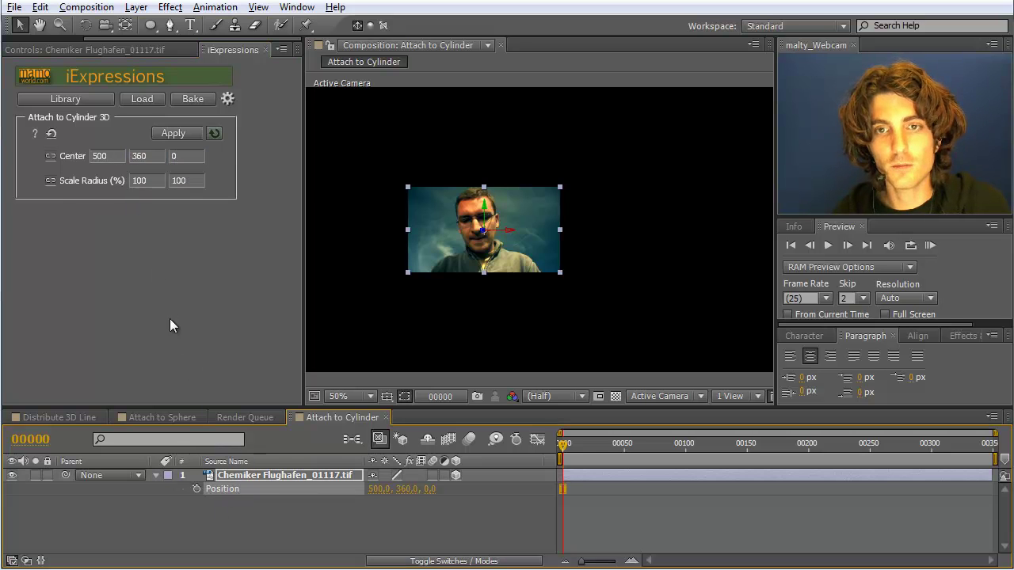
pyautogui.click(181, 134)
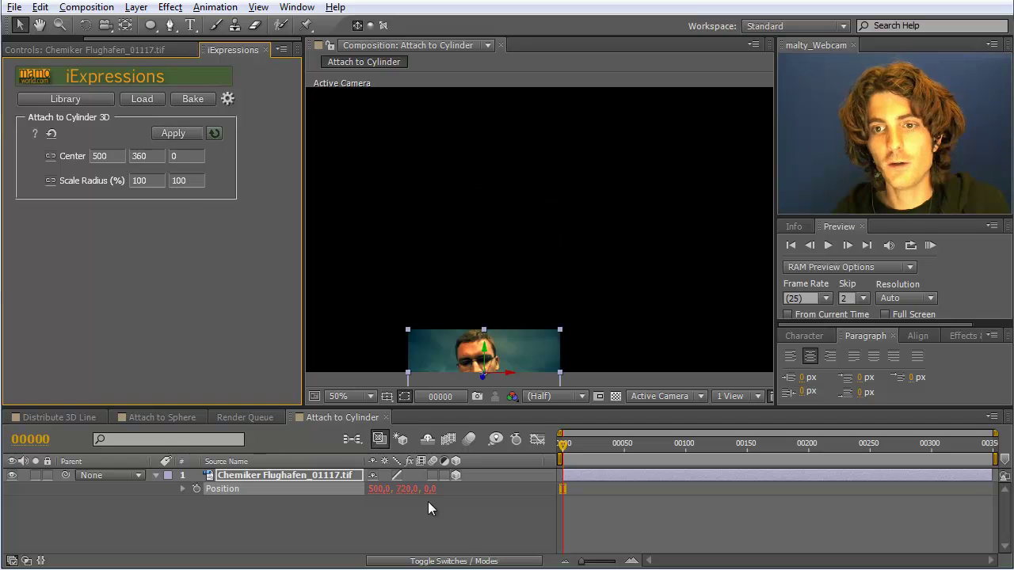
# Set the Y value of the image layer's Position to 0
pyautogui.click(392, 499)
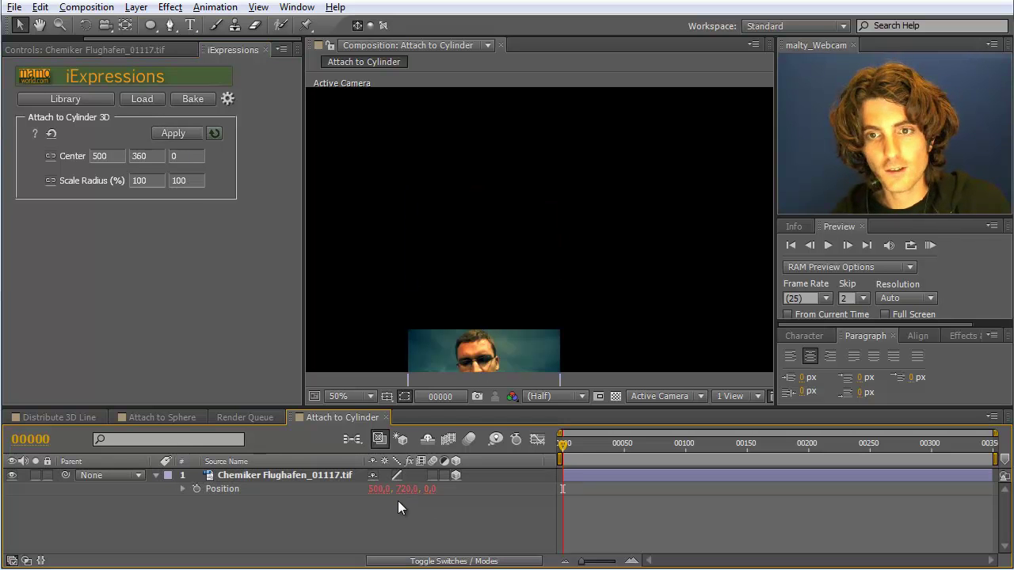
pyautogui.click(411, 491)
pyautogui.write('0')
pyautogui.press('Return')
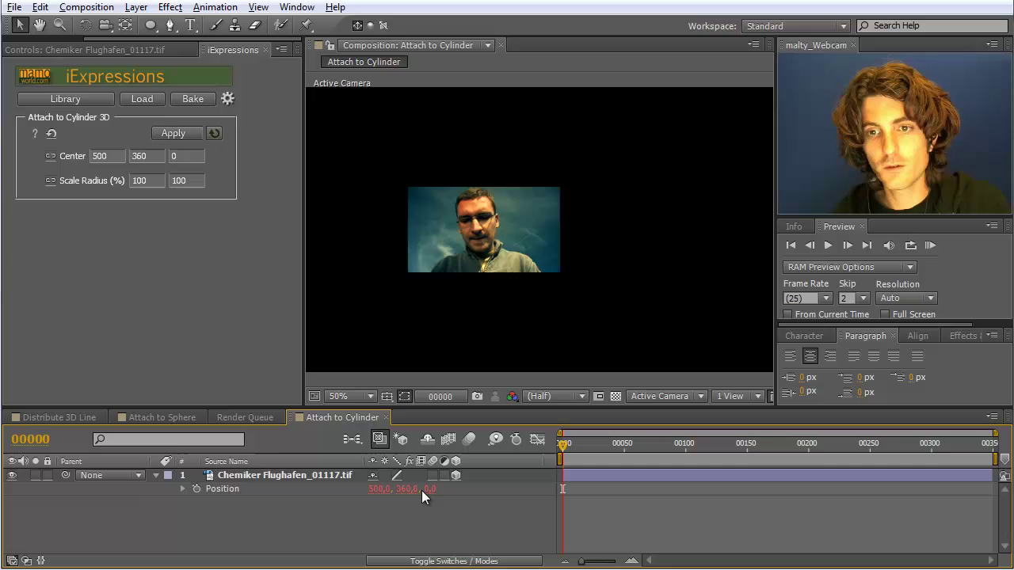
pyautogui.click(429, 490)
pyautogui.click(411, 538)
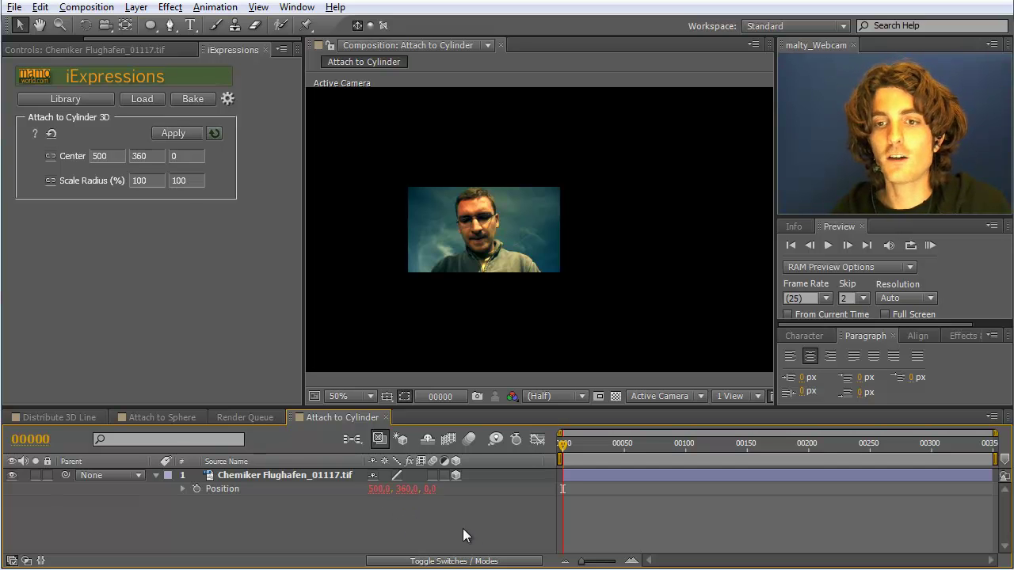
# Vary the layer's Z, Y and X values to move the image along the cylinder to about 443, 406, -321
pyautogui.moveTo(430, 490); pyautogui.dragTo(676, 486)
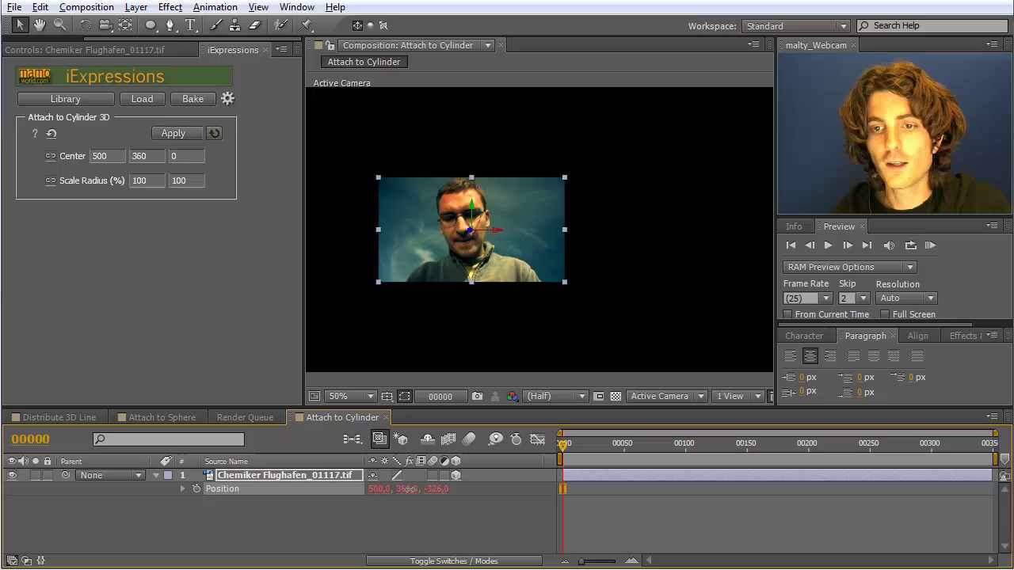
pyautogui.moveTo(400, 489); pyautogui.dragTo(445, 488)
pyautogui.moveTo(372, 490)
pyautogui.mouseDown()
pyautogui.moveTo(805, 507)
pyautogui.moveTo(317, 507)
pyautogui.moveTo(823, 507)
pyautogui.moveTo(340, 507)
pyautogui.moveTo(420, 495)
pyautogui.moveTo(629, 495)
pyautogui.moveTo(308, 494)
pyautogui.moveTo(412, 495)
pyautogui.moveTo(380, 491)
pyautogui.mouseUp()
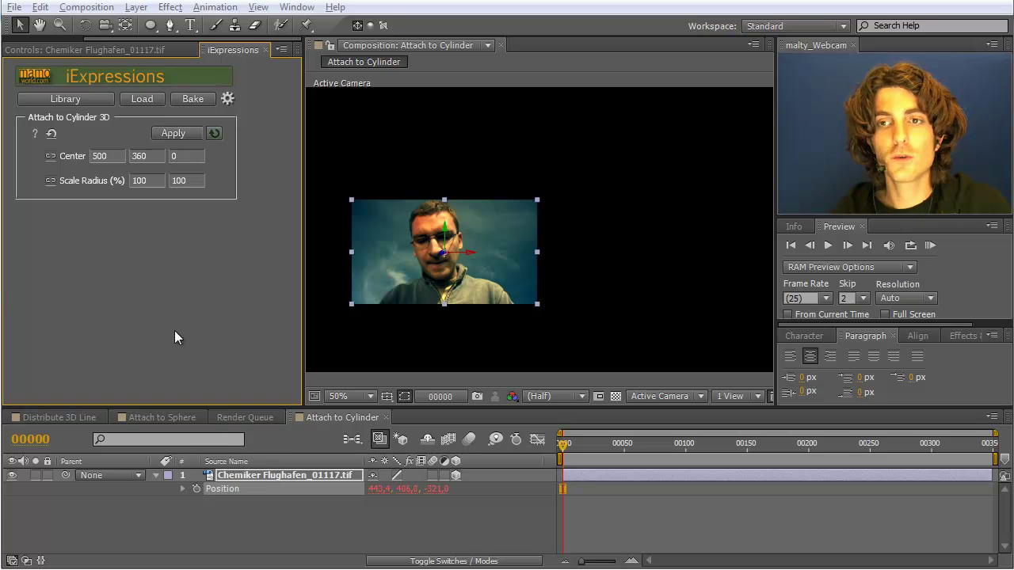
# Reset the cylinder center's X and Y to 0 and reapply the Attach to Cylinder 3D expression to Position
pyautogui.click(116, 157)
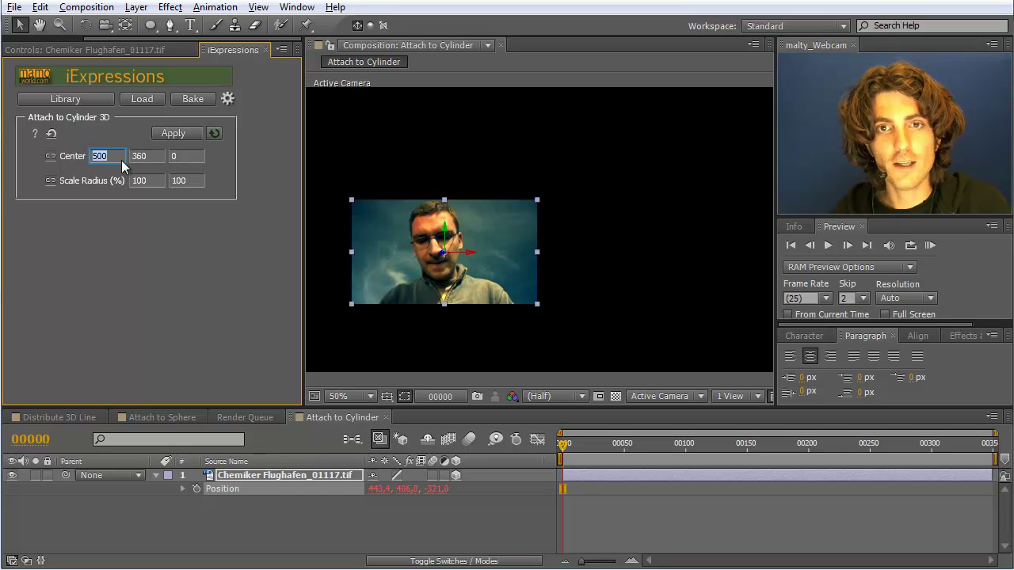
pyautogui.write('0')
pyautogui.press('Tab')
pyautogui.write('0')
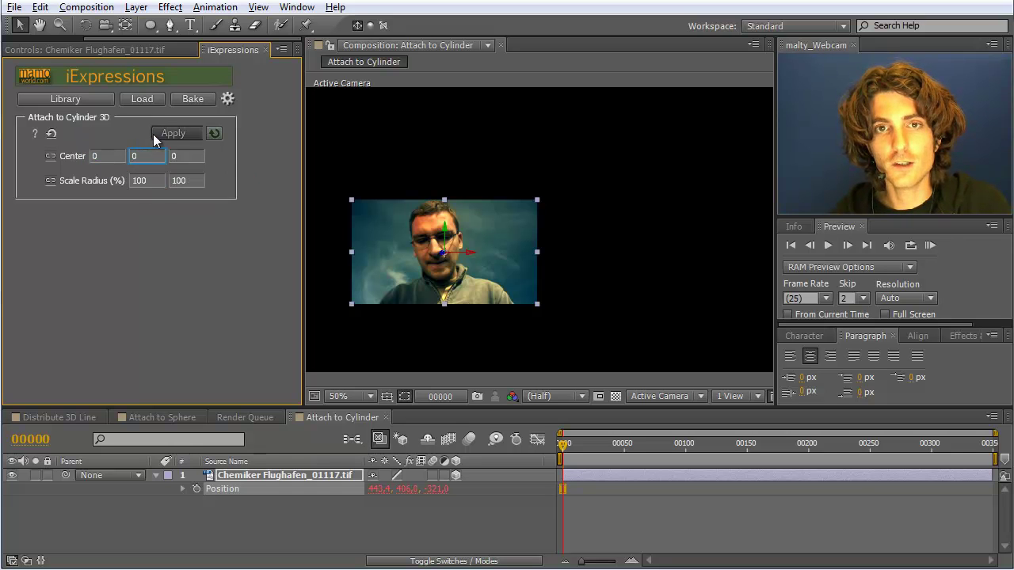
pyautogui.click(165, 132)
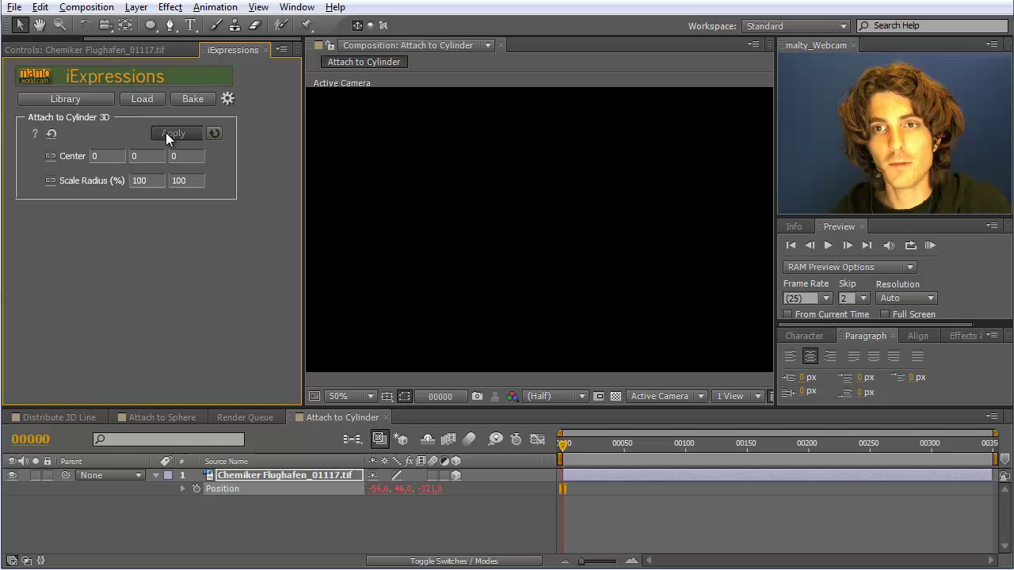
# Add a null object to the composition and rename it Cylinder Center
pyautogui.click(388, 296)
pyautogui.press(',')
pyautogui.press(',')
pyautogui.press(',')
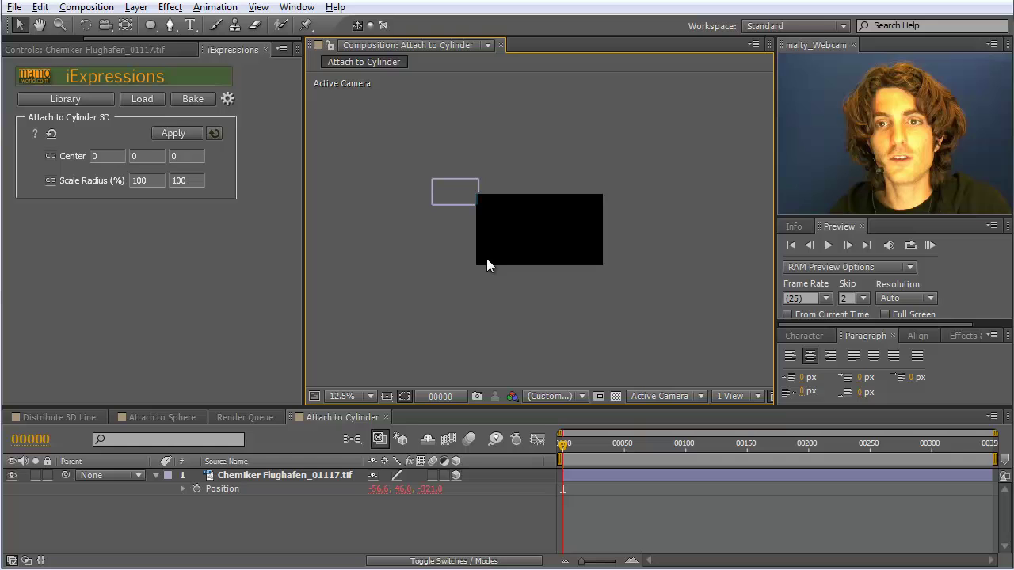
pyautogui.click(136, 8)
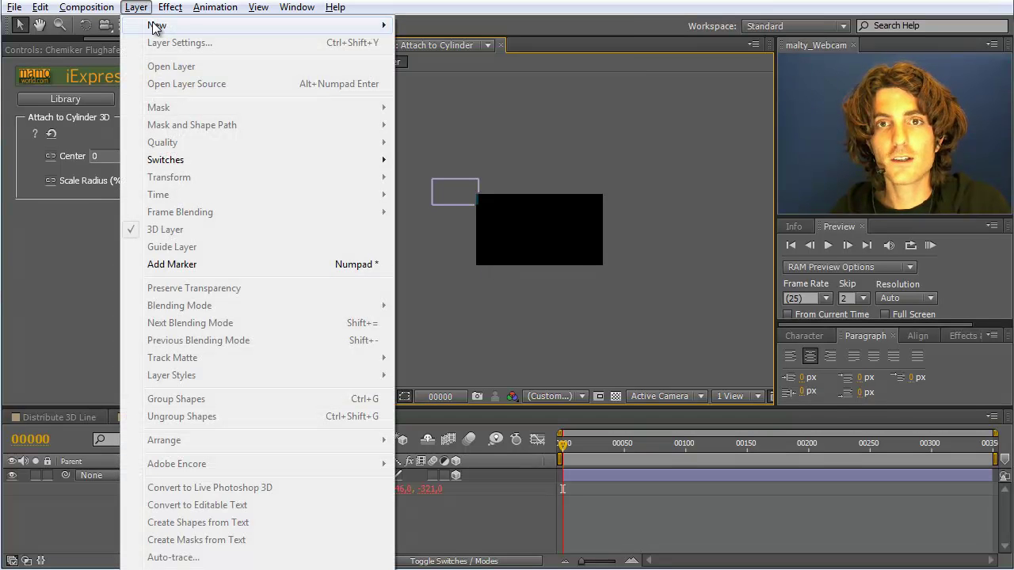
pyautogui.moveTo(156, 25)
pyautogui.click(439, 95)
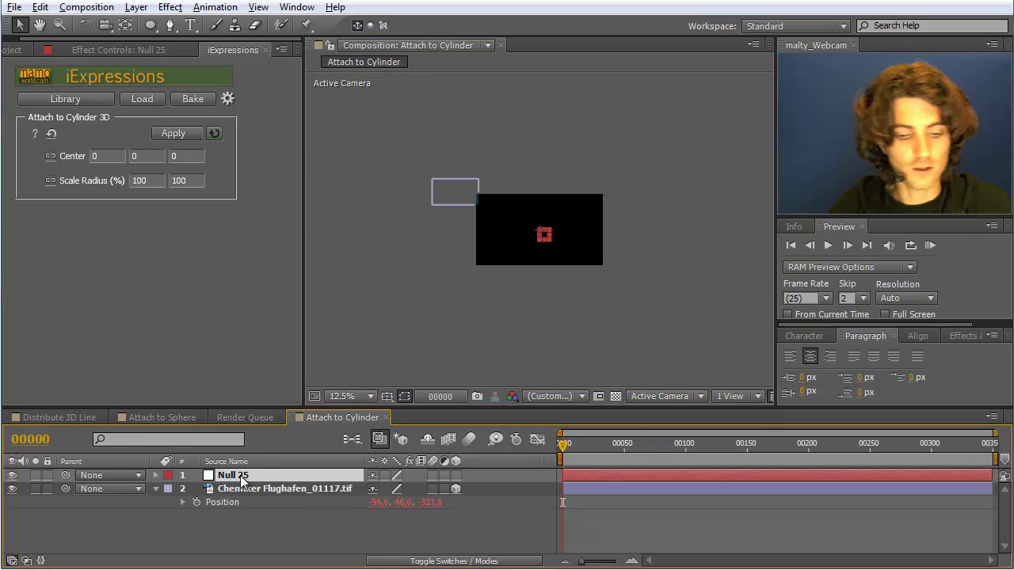
pyautogui.press('Return')
pyautogui.write('Cylinder Center')
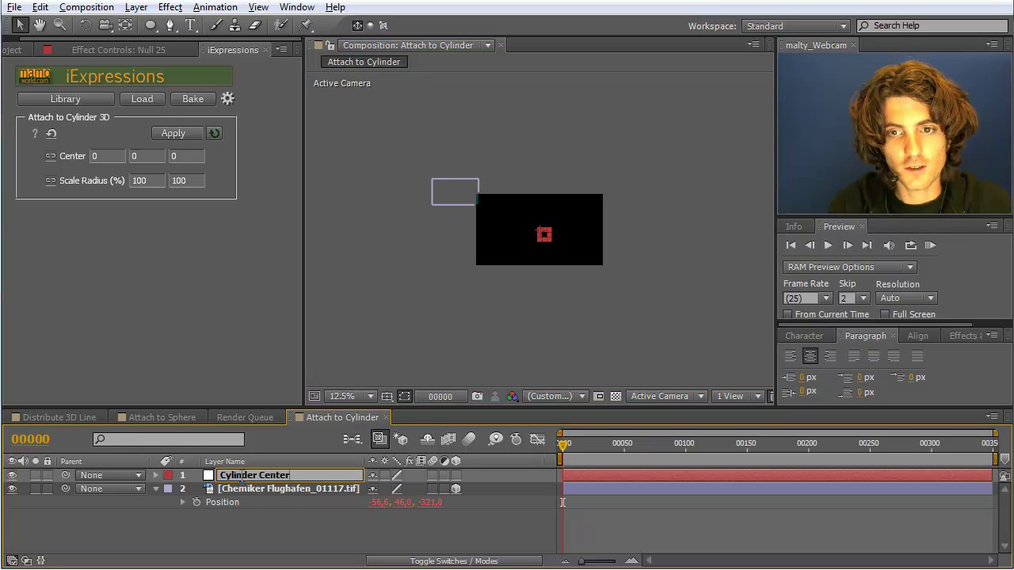
pyautogui.press('Return')
# Parent the Chemiker Flughafen_01117.tif layer to the Cylinder Center null
pyautogui.click(244, 487)
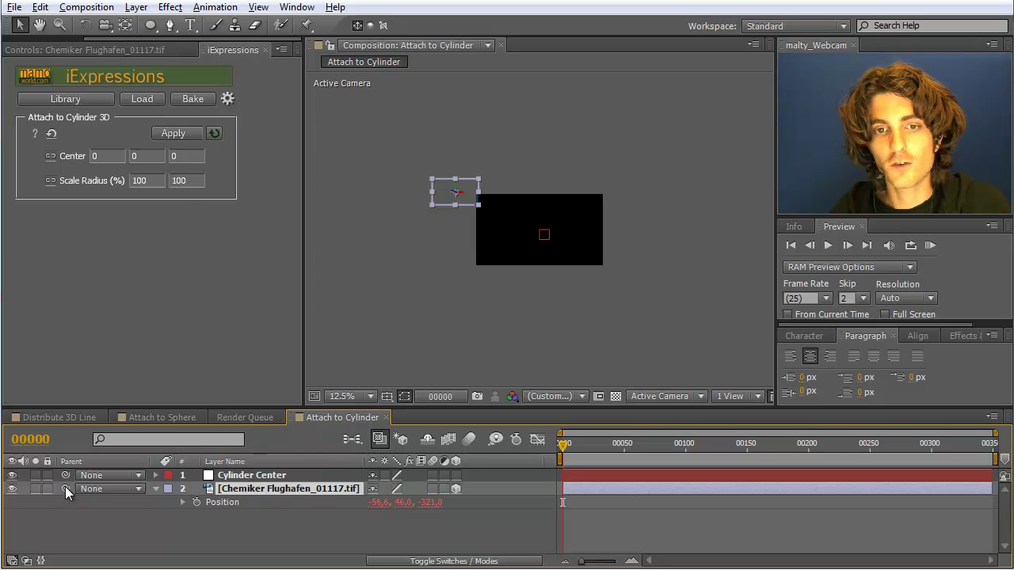
pyautogui.moveTo(66, 489); pyautogui.dragTo(222, 479)
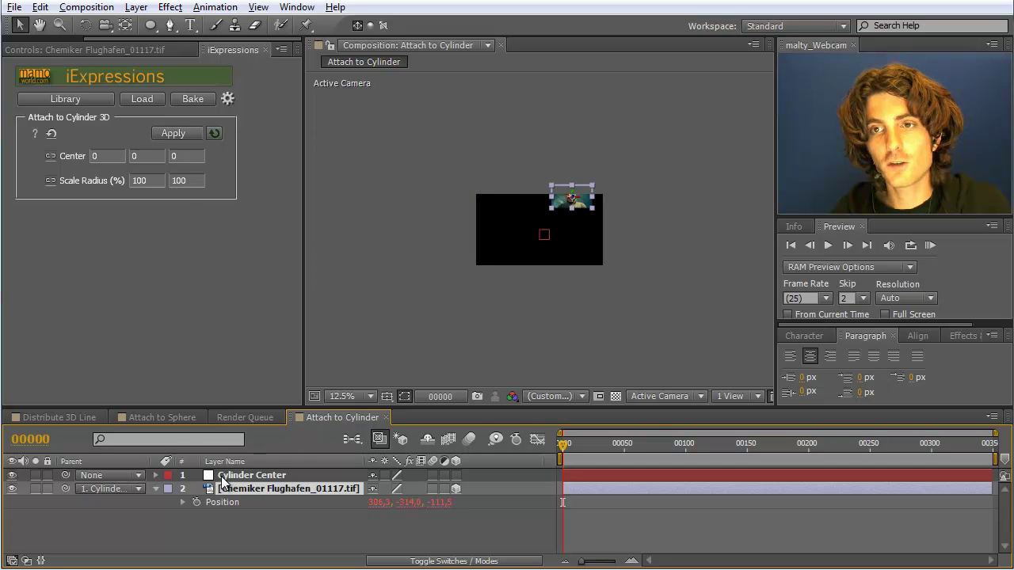
pyautogui.scroll(-1, 447, 241)
pyautogui.scroll(2, 457, 261)
pyautogui.scroll(2, 457, 260)
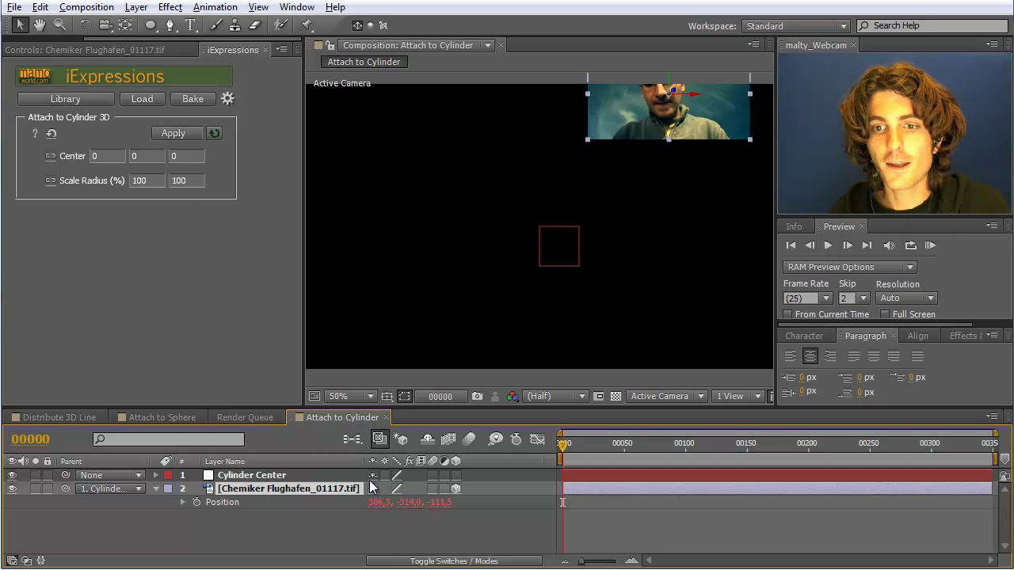
# Vary the Chemiker Flughafen_01117.tif layer's X position along the cylinder and reset it to 0
pyautogui.moveTo(380, 502); pyautogui.dragTo(633, 526)
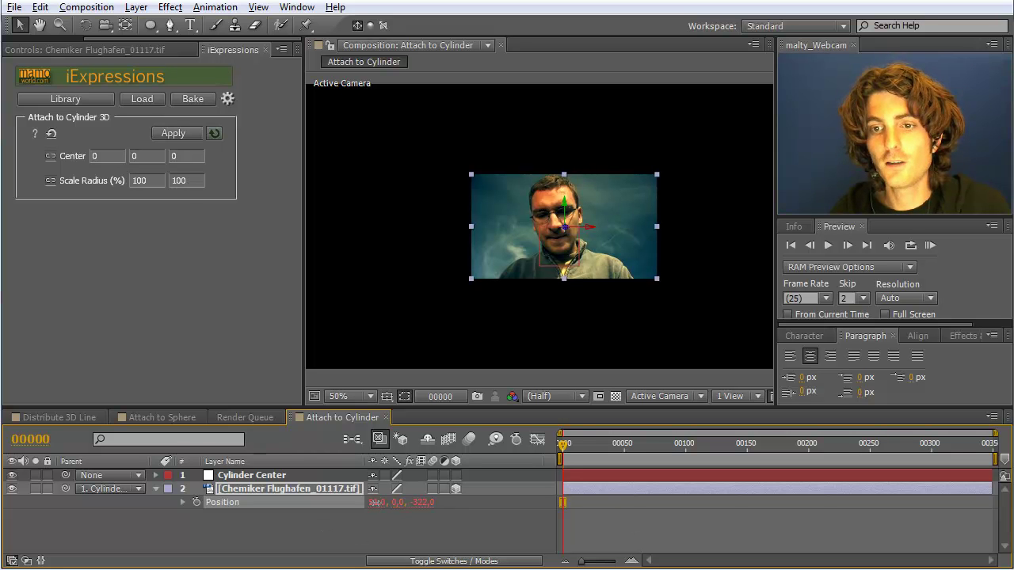
pyautogui.click(381, 502)
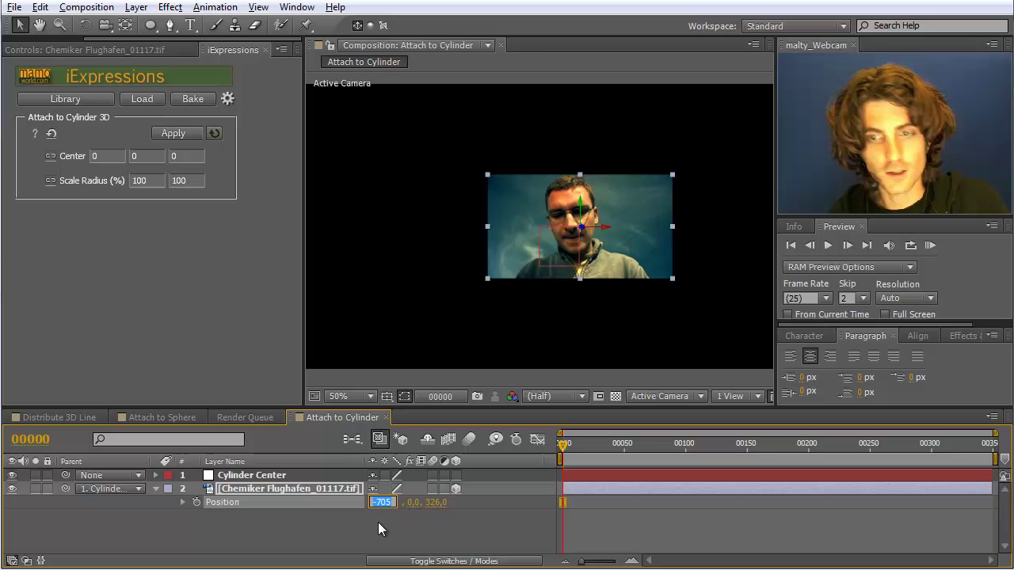
pyautogui.write('0')
pyautogui.click(378, 522)
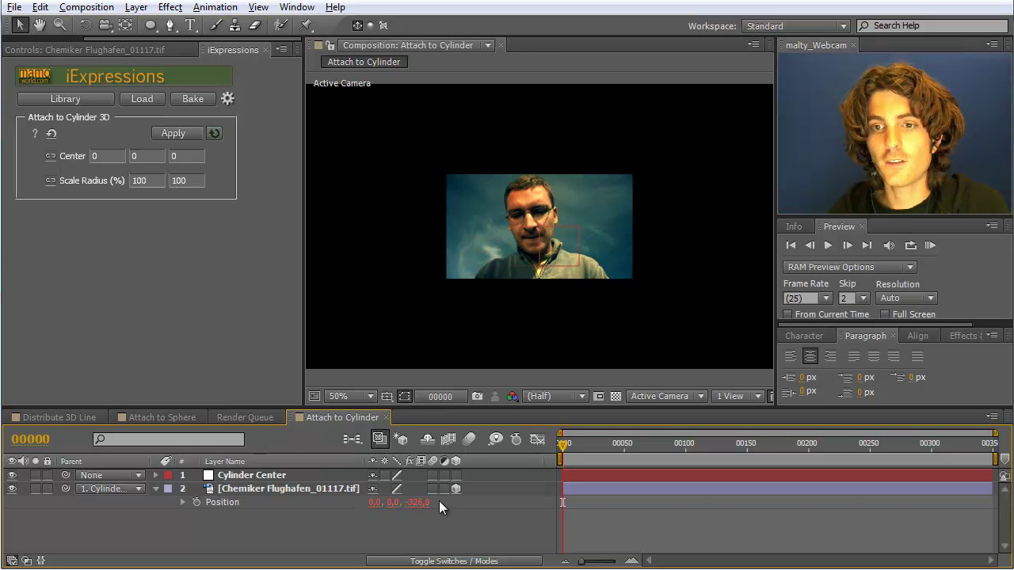
# Check the layer's Z position value and vary X to move the image to about -84, 0, -315
pyautogui.click(418, 503)
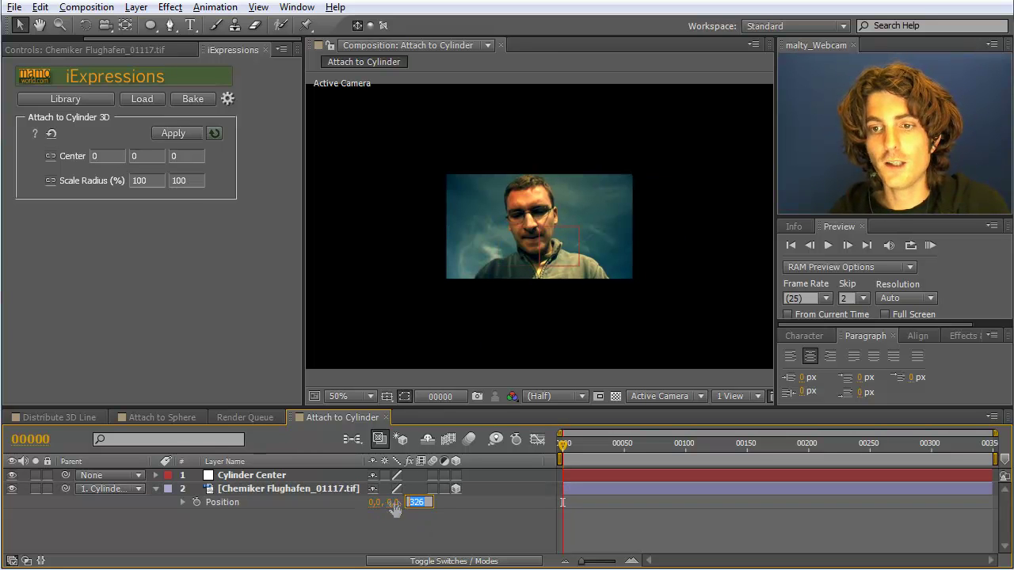
pyautogui.click(420, 531)
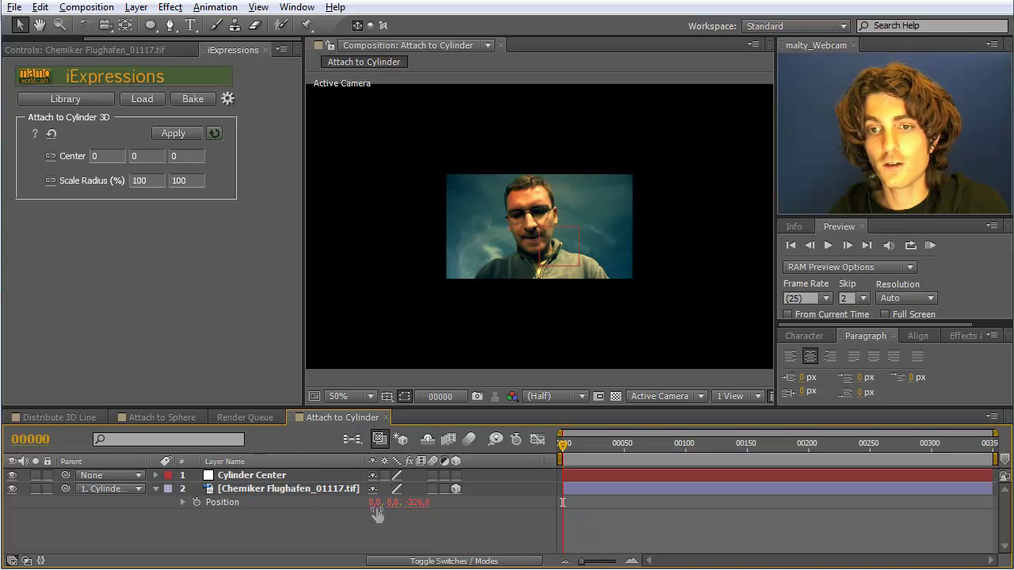
pyautogui.moveTo(375, 502); pyautogui.dragTo(342, 511)
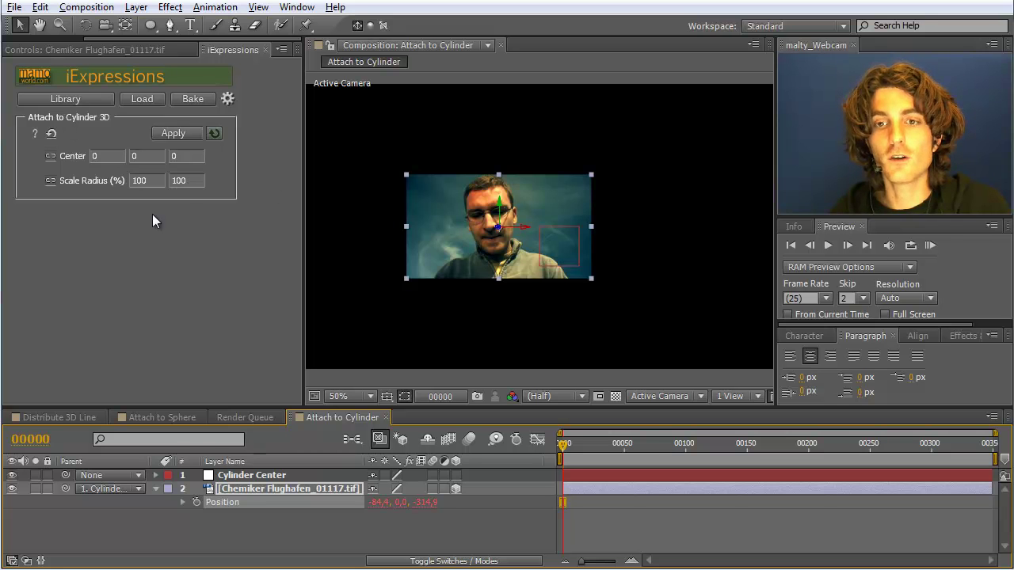
# Load the Look At Point 3D expression from the library's Layer Orientation category under Layer Placement
pyautogui.click(68, 98)
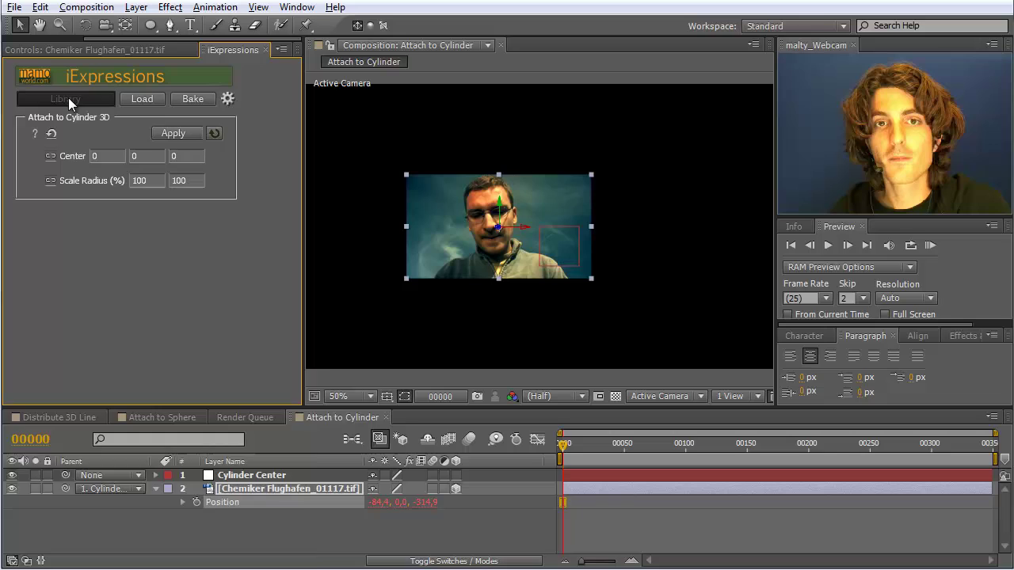
pyautogui.moveTo(239, 160); pyautogui.dragTo(486, 68)
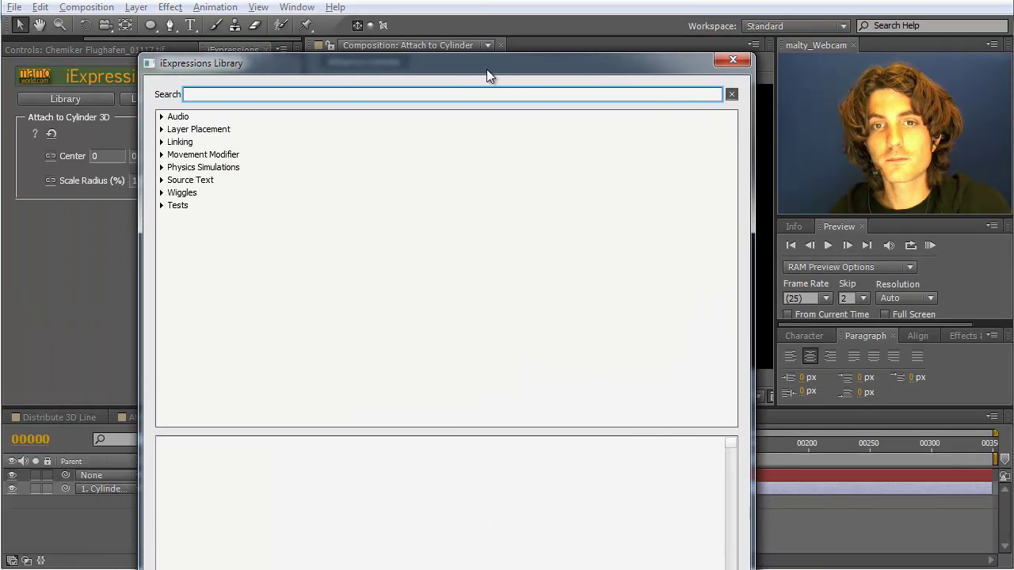
pyautogui.click(162, 130)
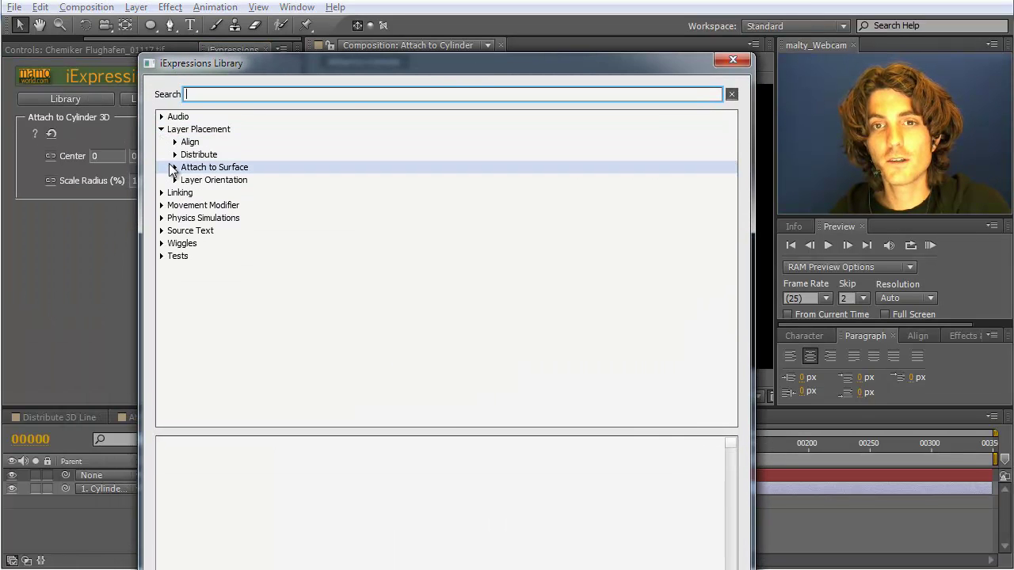
pyautogui.click(176, 180)
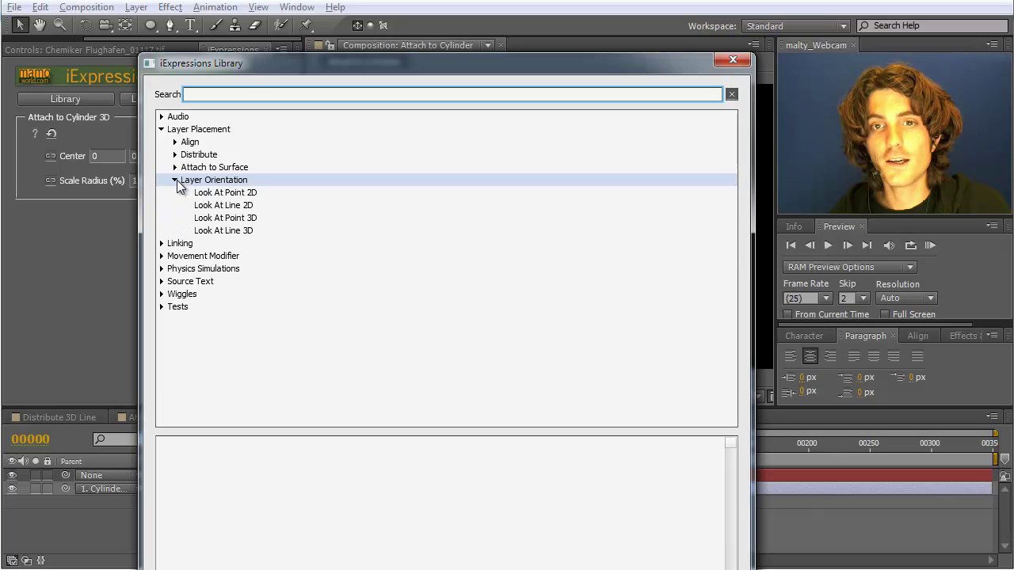
pyautogui.click(242, 218)
pyautogui.moveTo(317, 72); pyautogui.dragTo(315, 0)
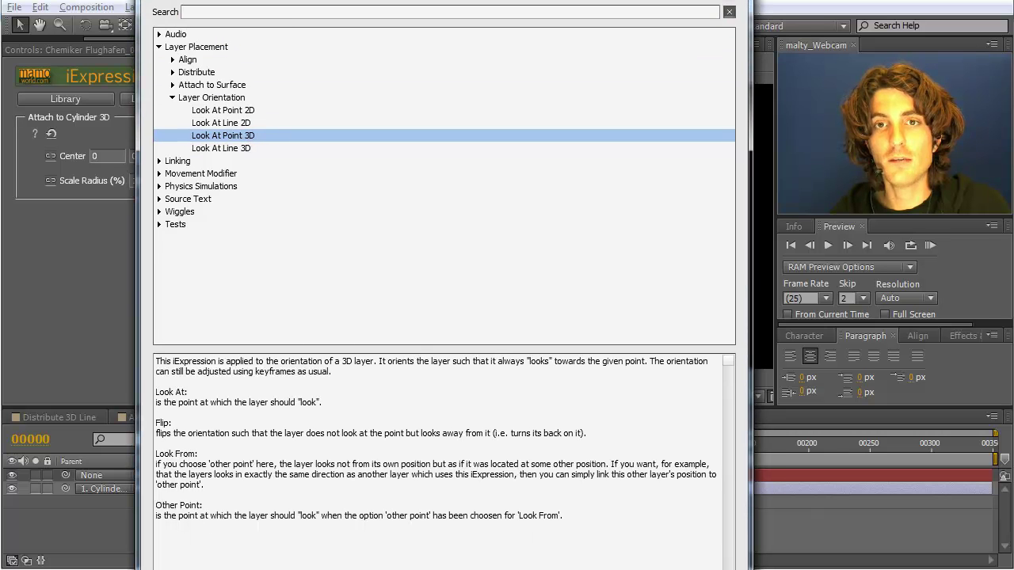
pyautogui.doubleClick(224, 146)
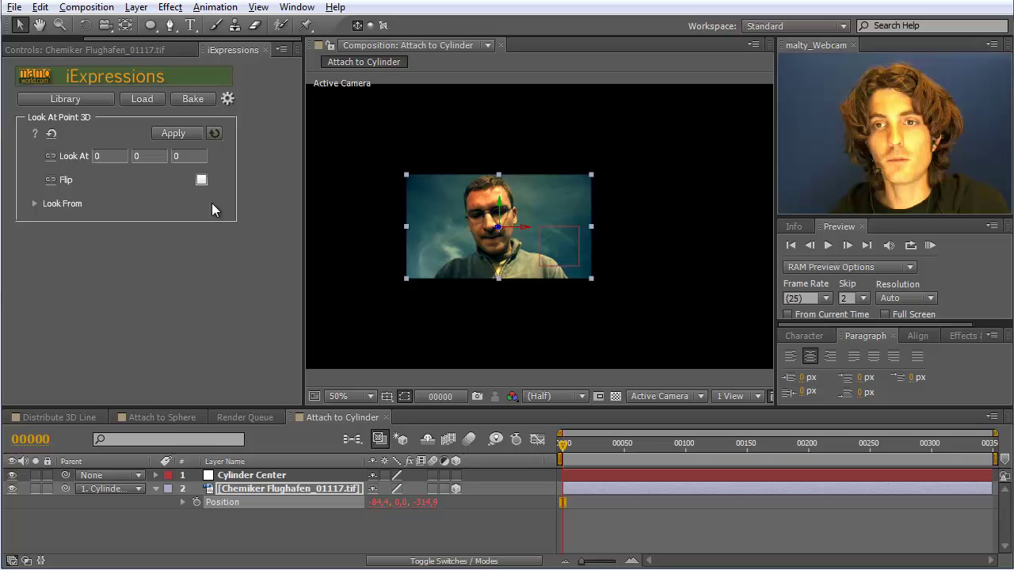
# Apply Look At Point 3D to the Chemiker Flughafen_01117.tif layer and move the image to about 57, 27, -321
pyautogui.click(238, 486)
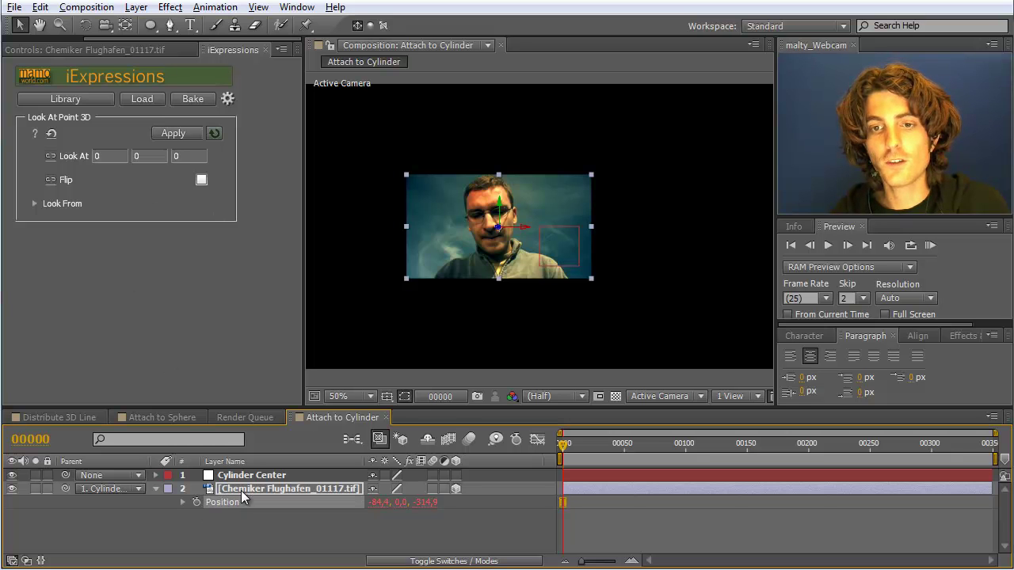
pyautogui.click(177, 137)
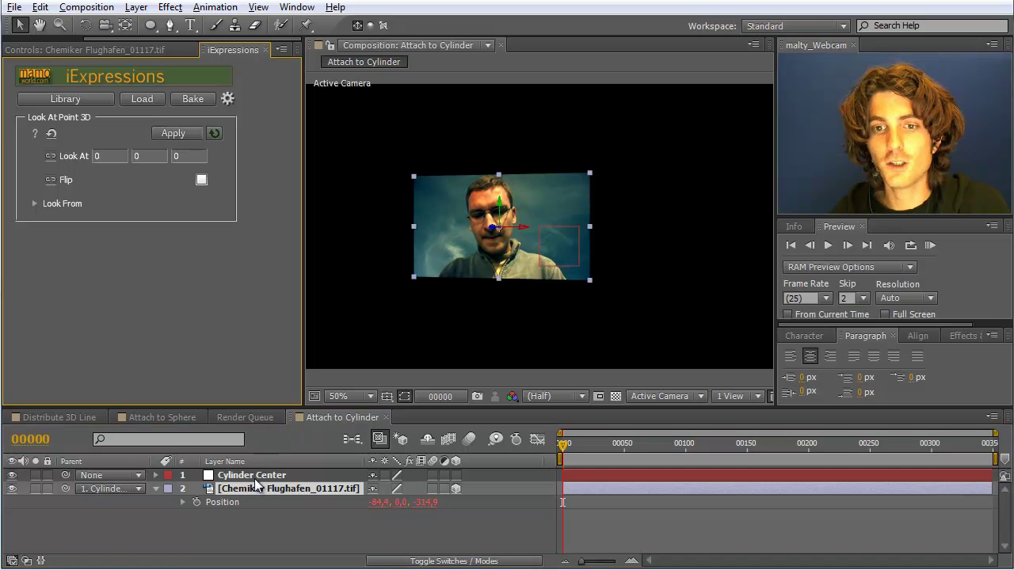
pyautogui.moveTo(381, 505); pyautogui.dragTo(391, 524)
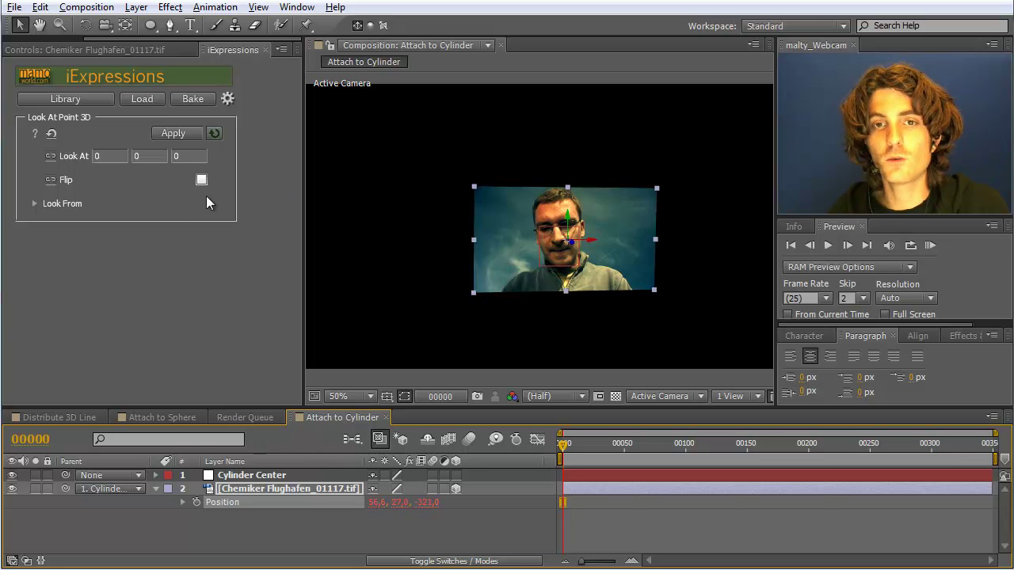
# Load the Look At Line 3D expression from the library's Layer Orientation category under Layer Placement
pyautogui.click(75, 103)
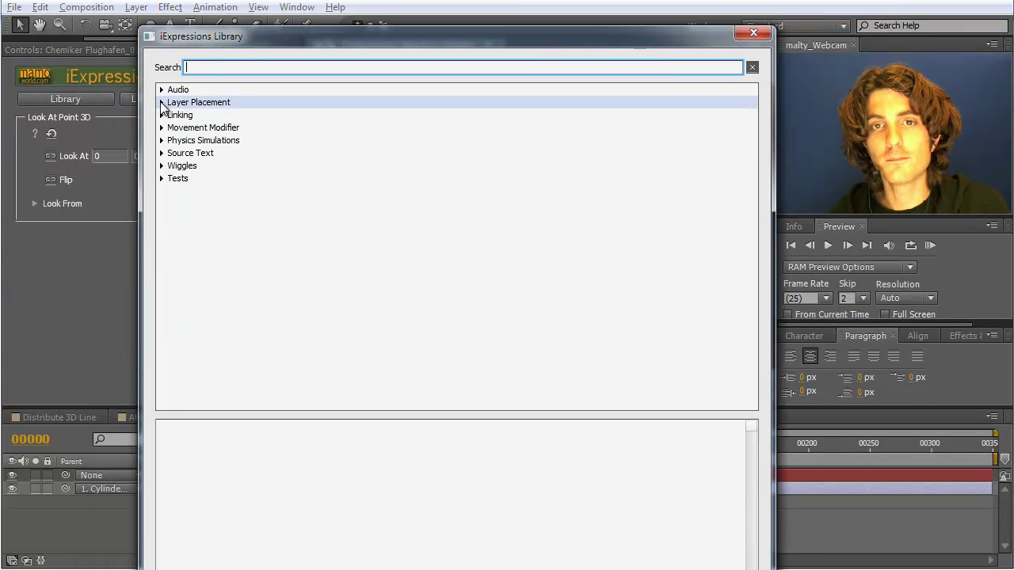
pyautogui.click(161, 103)
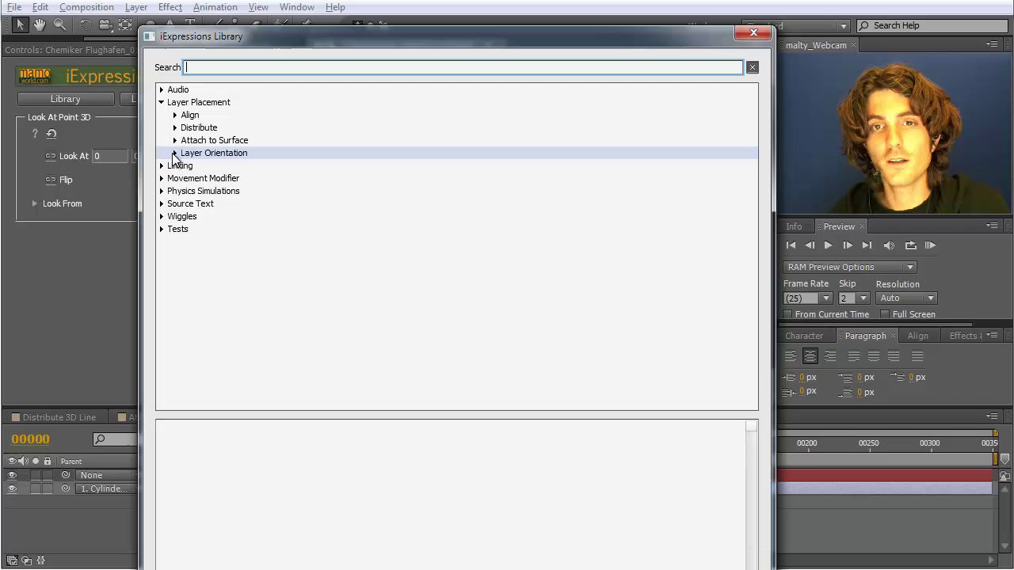
pyautogui.click(174, 153)
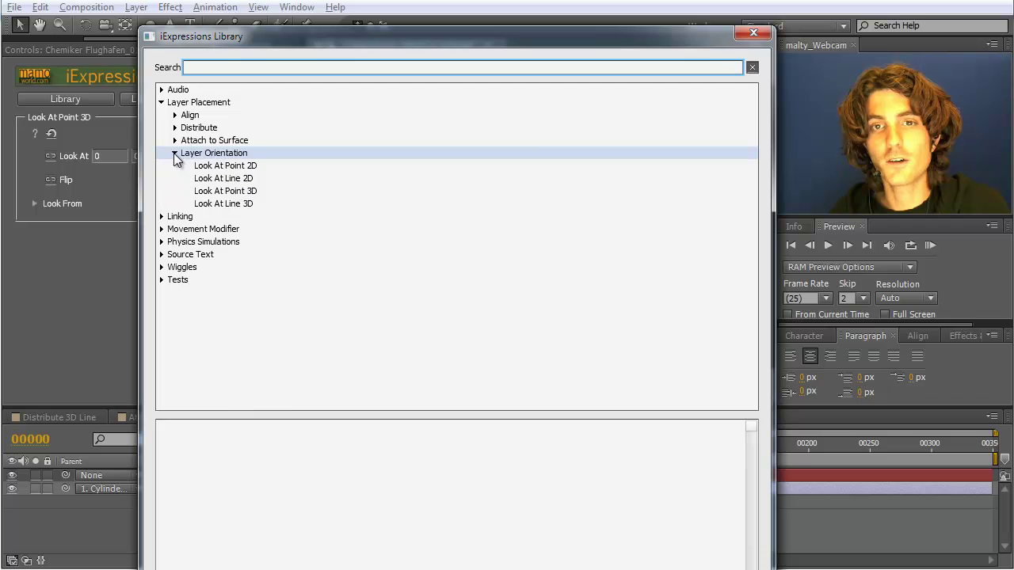
pyautogui.click(236, 203)
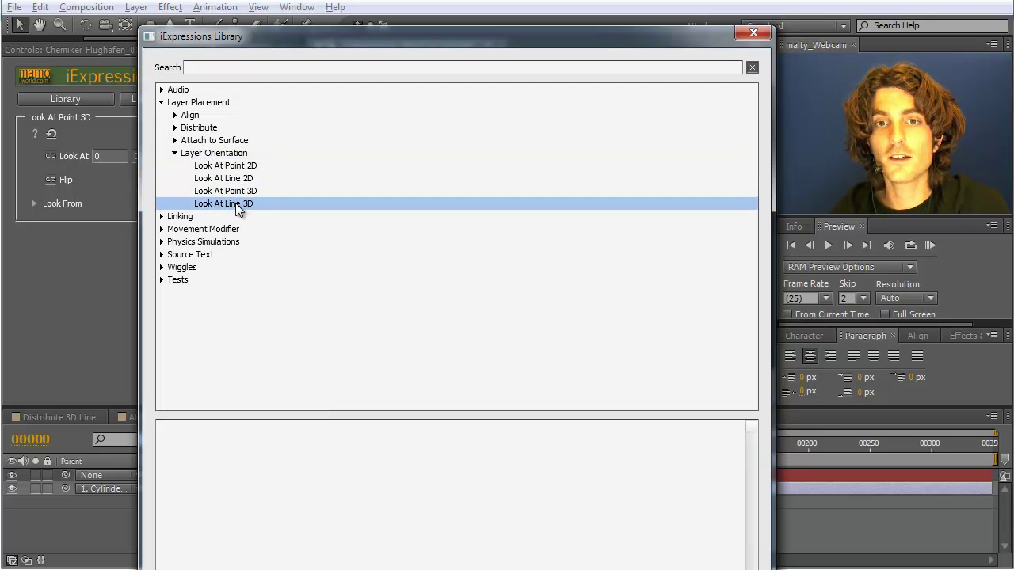
pyautogui.doubleClick(235, 203)
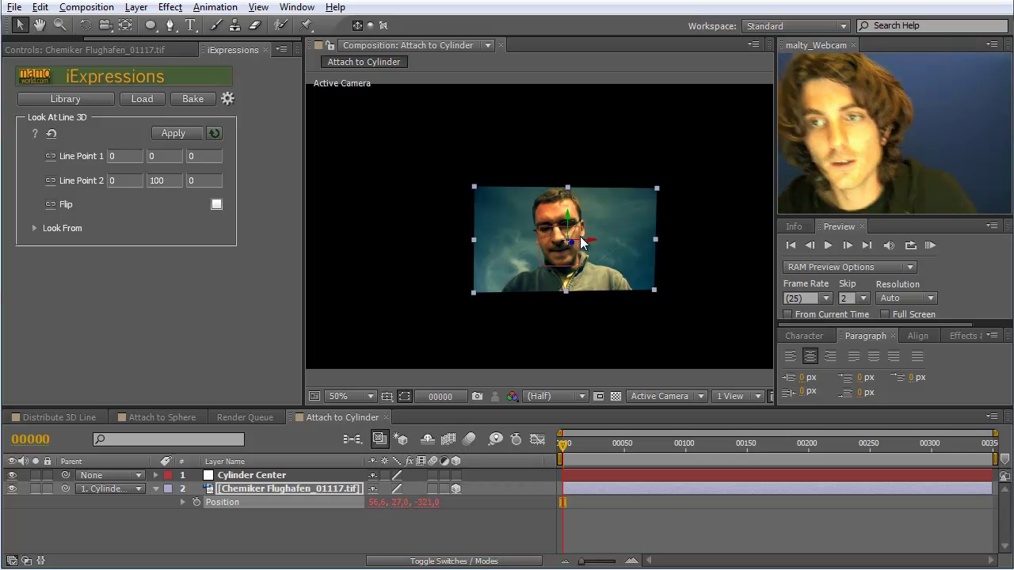
# Apply Look At Line 3D to the Chemiker Flughafen_01117.tif layer and move the image to about -348, -69, -24
pyautogui.click(266, 476)
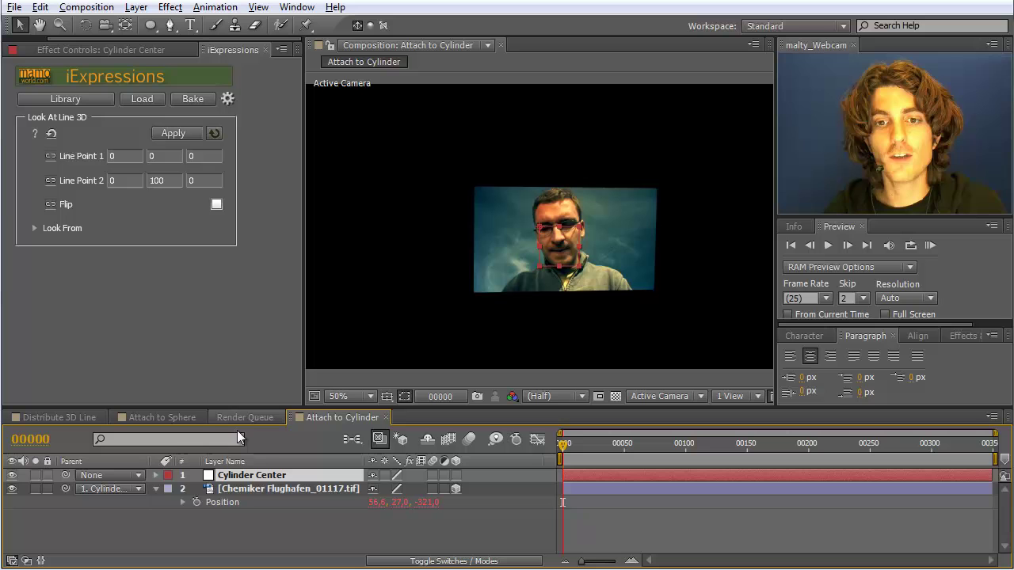
pyautogui.click(239, 489)
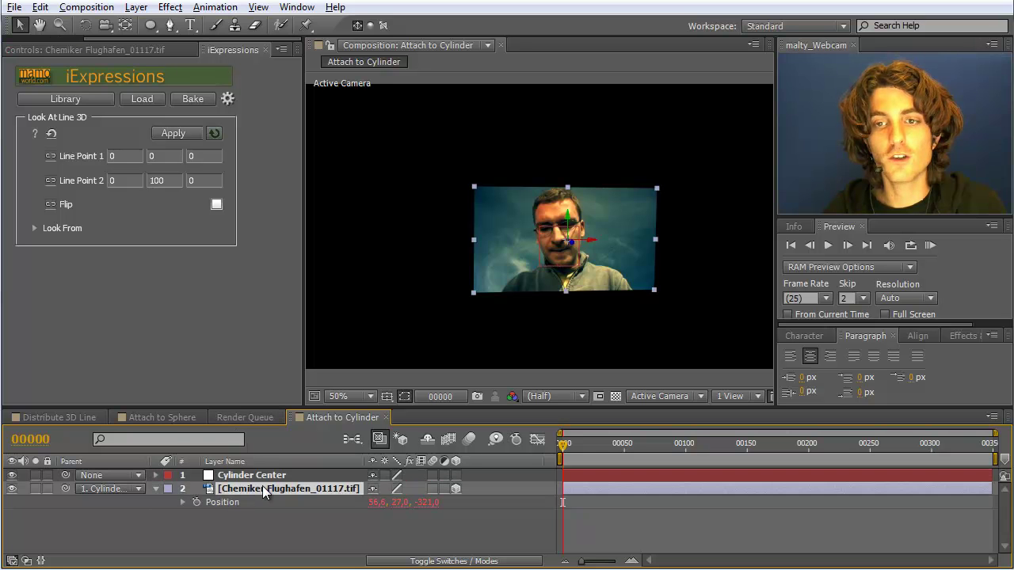
pyautogui.click(180, 134)
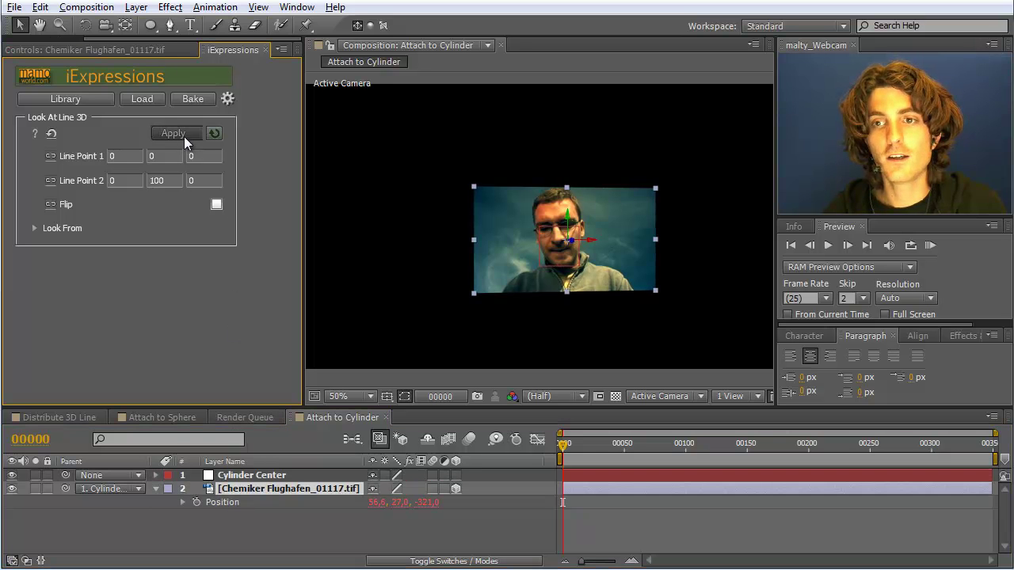
pyautogui.moveTo(424, 507)
pyautogui.mouseDown()
pyautogui.moveTo(575, 502)
pyautogui.moveTo(108, 491)
pyautogui.moveTo(372, 492)
pyautogui.moveTo(329, 511)
pyautogui.moveTo(463, 504)
pyautogui.moveTo(411, 504)
pyautogui.mouseUp()
pyautogui.hotkey('ctrl', 'z')
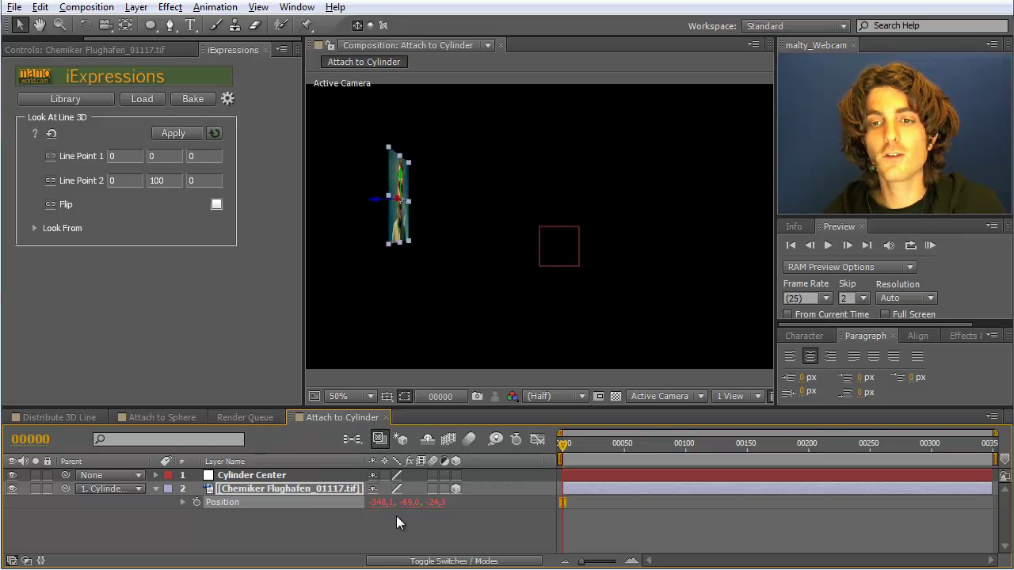
# Start keyframing the layer's Position at frame 0 and add a keyframe at frame 104 at about 349, -69, -31
pyautogui.click(281, 487)
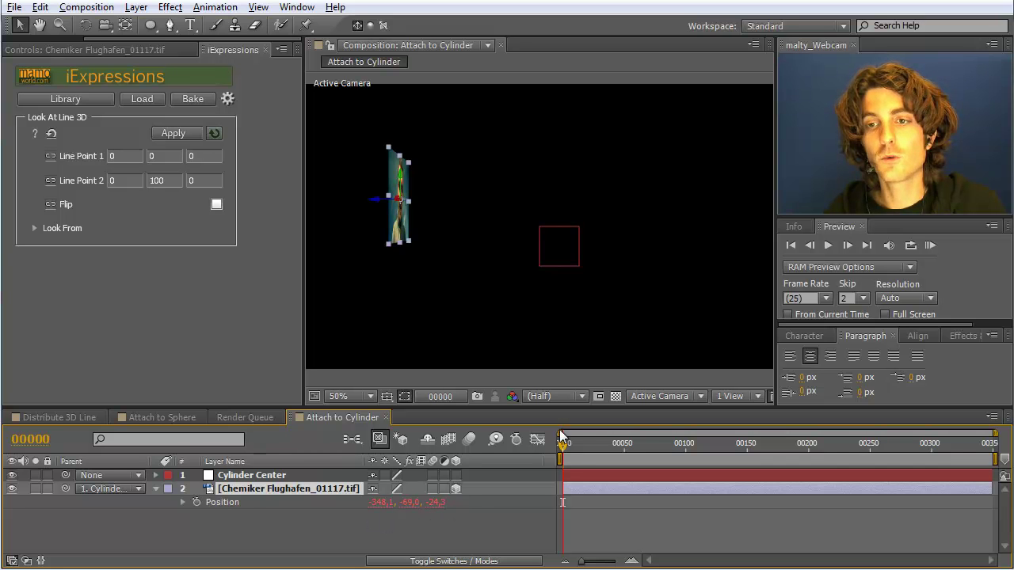
pyautogui.click(197, 503)
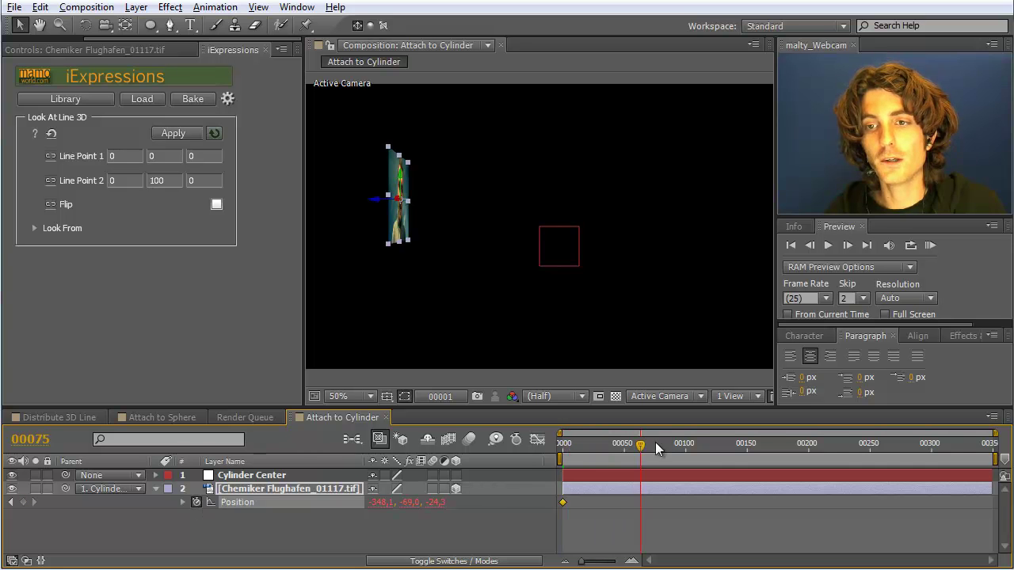
pyautogui.moveTo(375, 509); pyautogui.dragTo(507, 502)
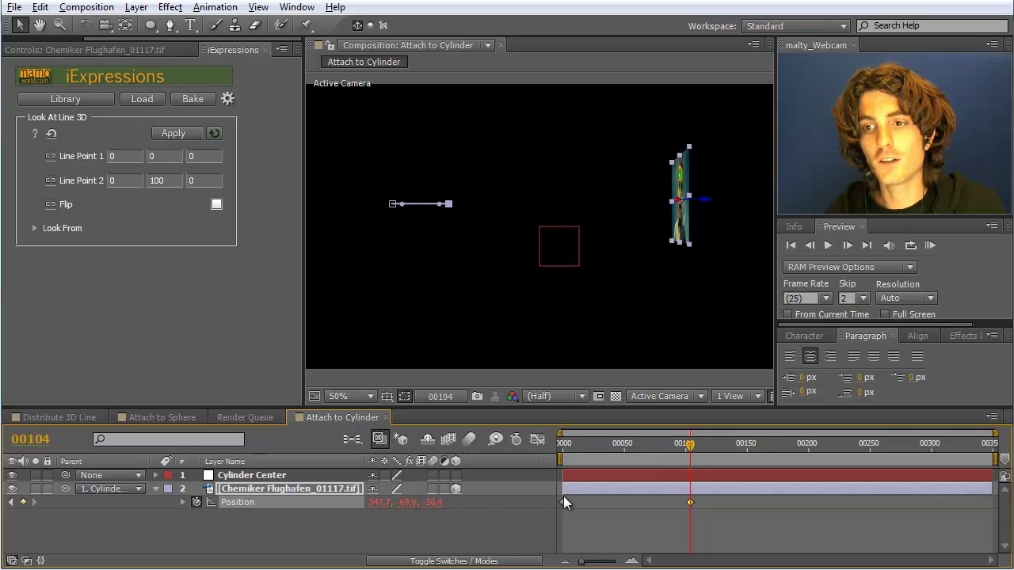
pyautogui.moveTo(433, 503)
pyautogui.mouseDown()
pyautogui.moveTo(453, 503)
pyautogui.moveTo(439, 502)
pyautogui.mouseUp()
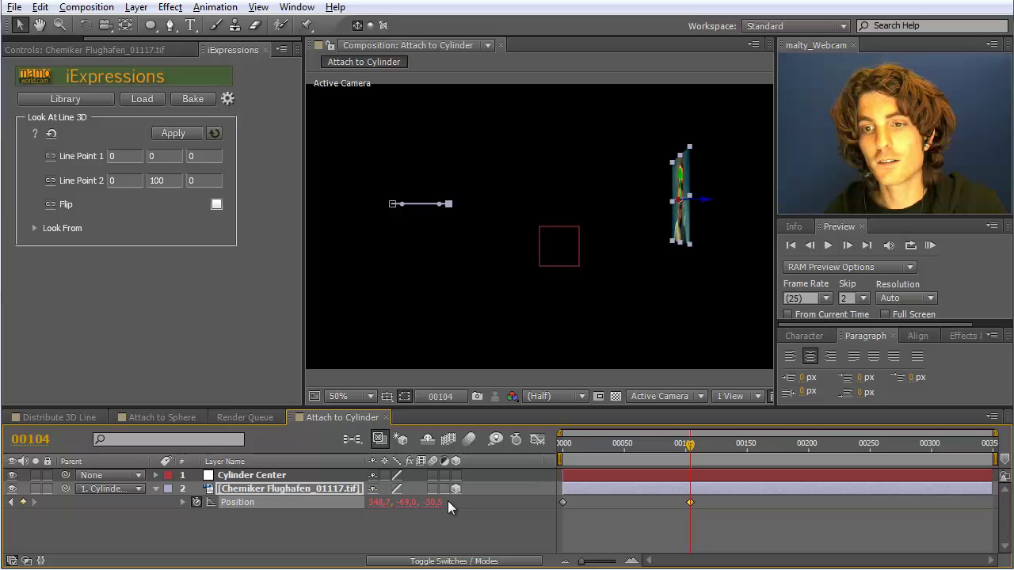
# Add Position keyframes at frame 135 at about 488, -69, -43 and at frame 221 at about -215, -69, -440
pyautogui.moveTo(691, 443); pyautogui.dragTo(727, 443)
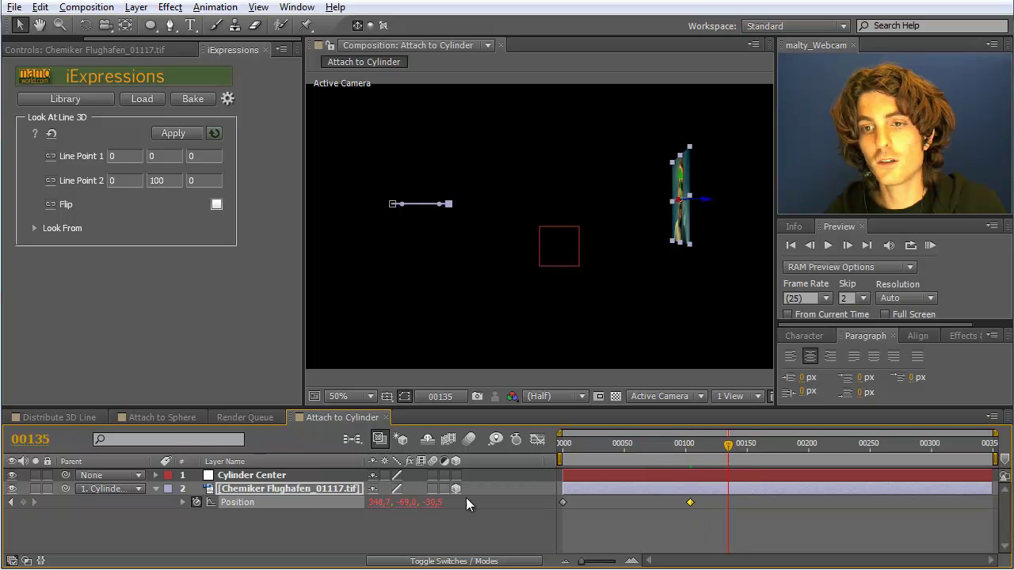
pyautogui.moveTo(433, 511); pyautogui.dragTo(579, 516)
pyautogui.moveTo(730, 441); pyautogui.dragTo(836, 442)
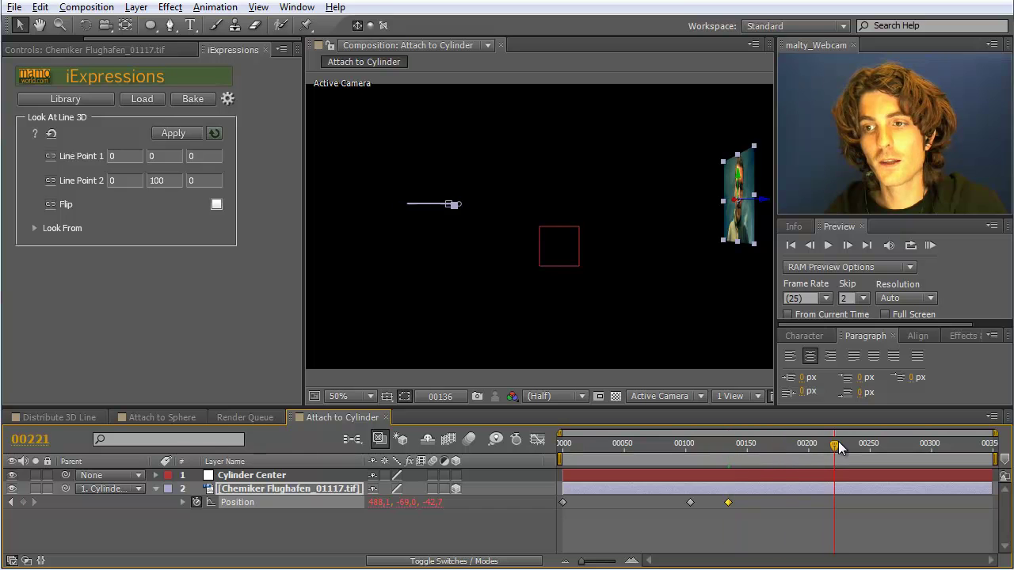
pyautogui.moveTo(387, 510)
pyautogui.mouseDown()
pyautogui.moveTo(372, 506)
pyautogui.moveTo(381, 503)
pyautogui.mouseUp()
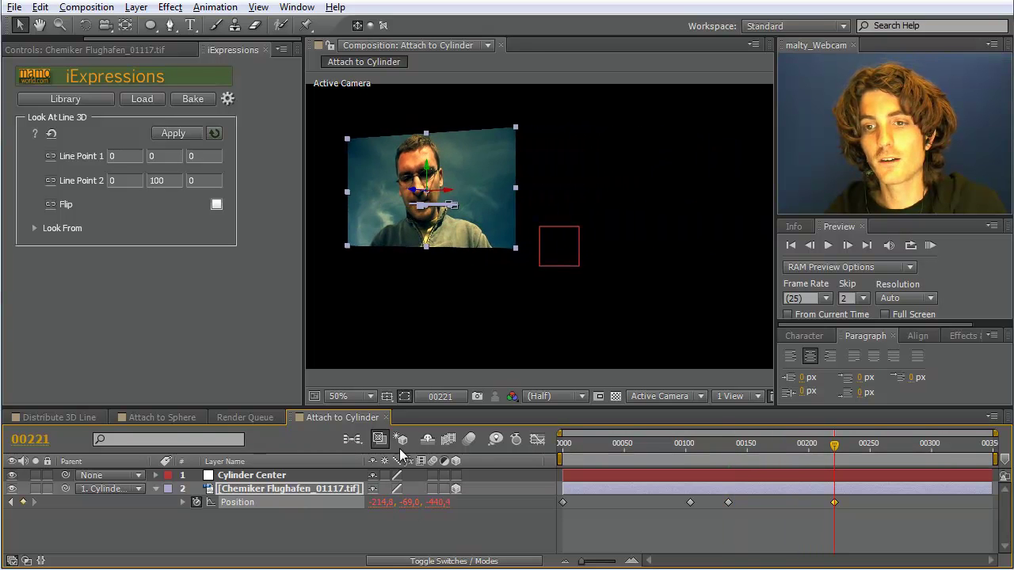
# Run a RAM preview of the animation and adjust Z at frame 221, placing the image at about -215, -69, -441
pyautogui.click(930, 245)
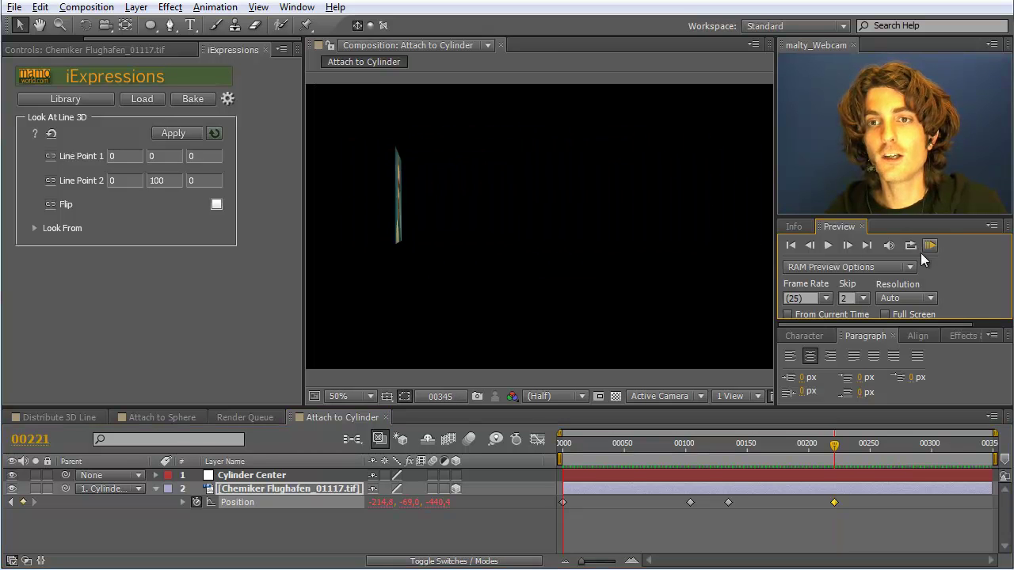
pyautogui.click(930, 245)
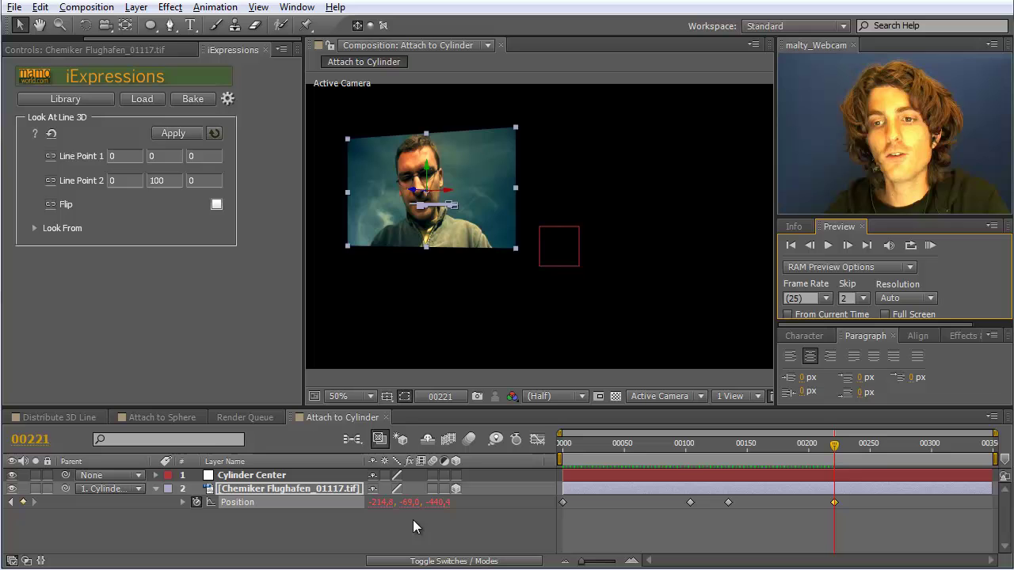
pyautogui.moveTo(446, 502)
pyautogui.mouseDown()
pyautogui.moveTo(428, 505)
pyautogui.moveTo(549, 509)
pyautogui.moveTo(376, 512)
pyautogui.moveTo(496, 514)
pyautogui.moveTo(454, 515)
pyautogui.mouseUp()
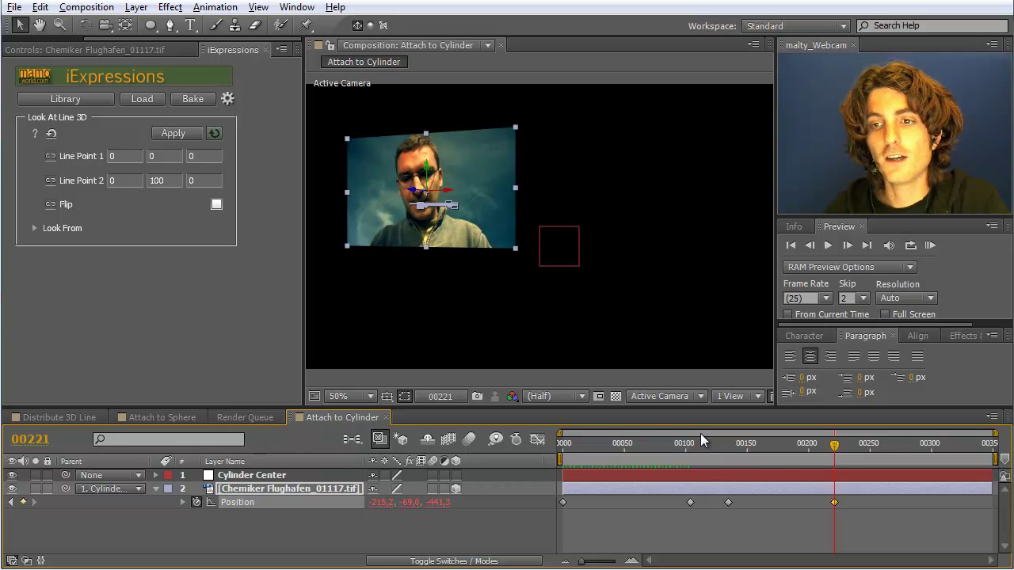
# Add a Position keyframe at frame 47 with Y at about -21 and X and Z set to 0
pyautogui.moveTo(836, 450); pyautogui.dragTo(618, 451)
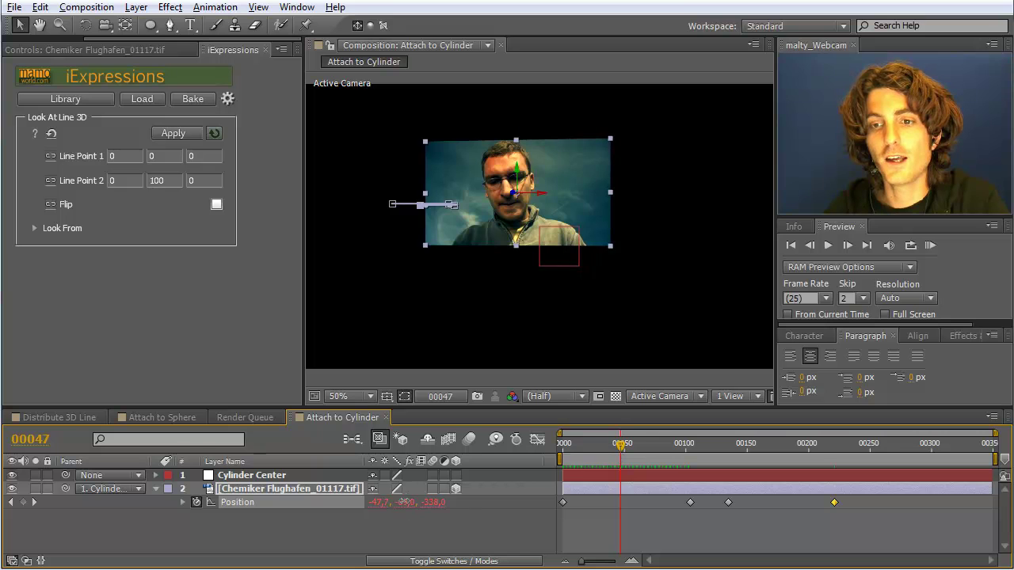
pyautogui.moveTo(405, 502); pyautogui.dragTo(430, 509)
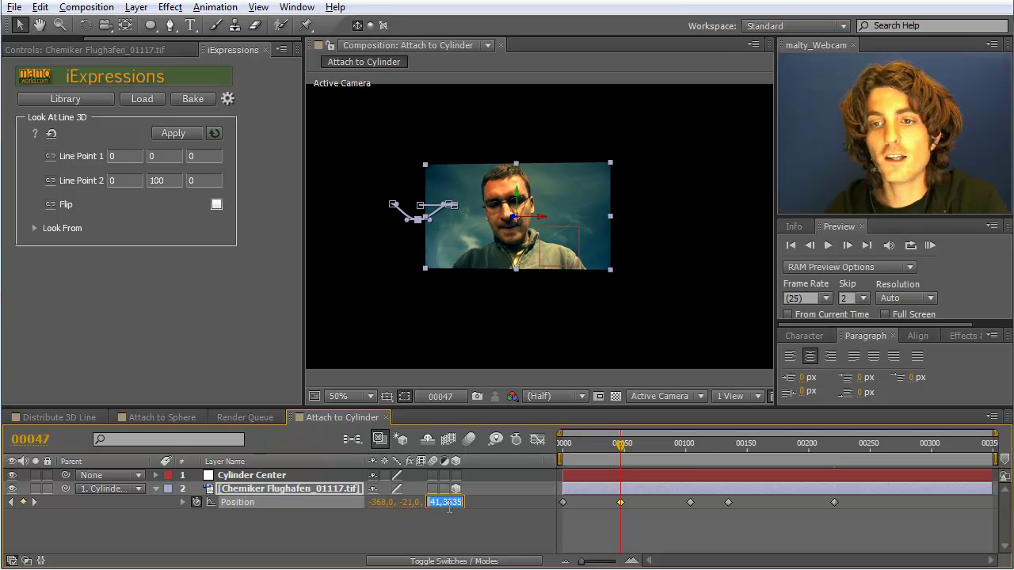
pyautogui.write('0')
pyautogui.click(477, 532)
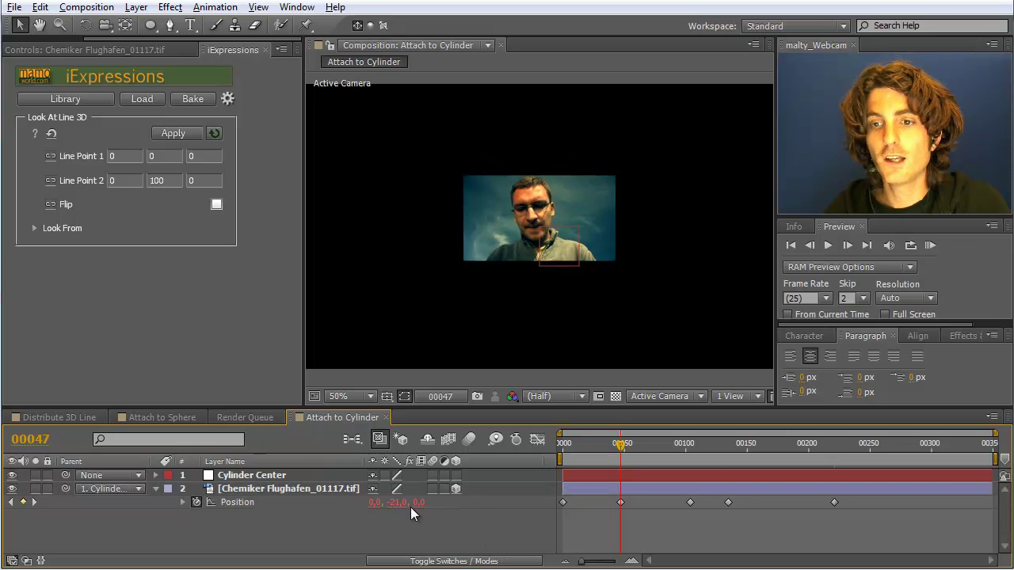
# Vary the frame 47 keyframe's Y, Z and X values to about -447, -10, 577
pyautogui.moveTo(396, 503); pyautogui.dragTo(358, 504)
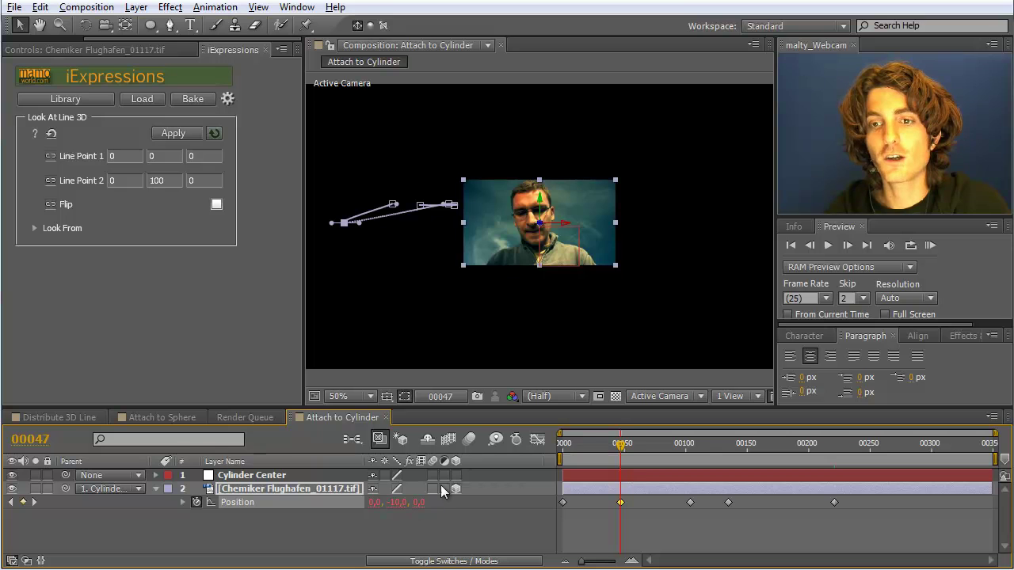
pyautogui.moveTo(415, 507); pyautogui.dragTo(472, 506)
pyautogui.moveTo(379, 504); pyautogui.dragTo(875, 507)
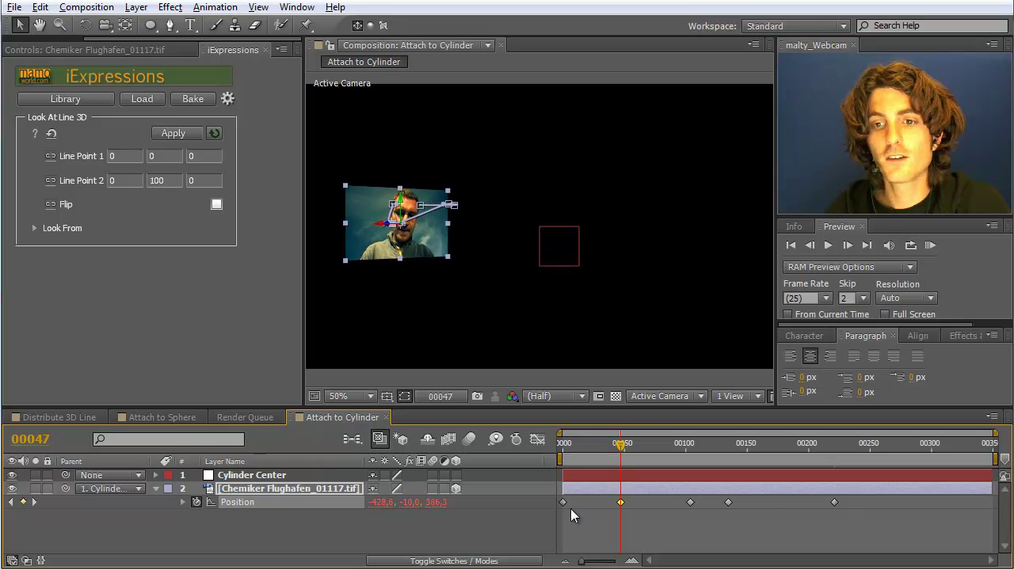
pyautogui.moveTo(382, 502); pyautogui.dragTo(597, 503)
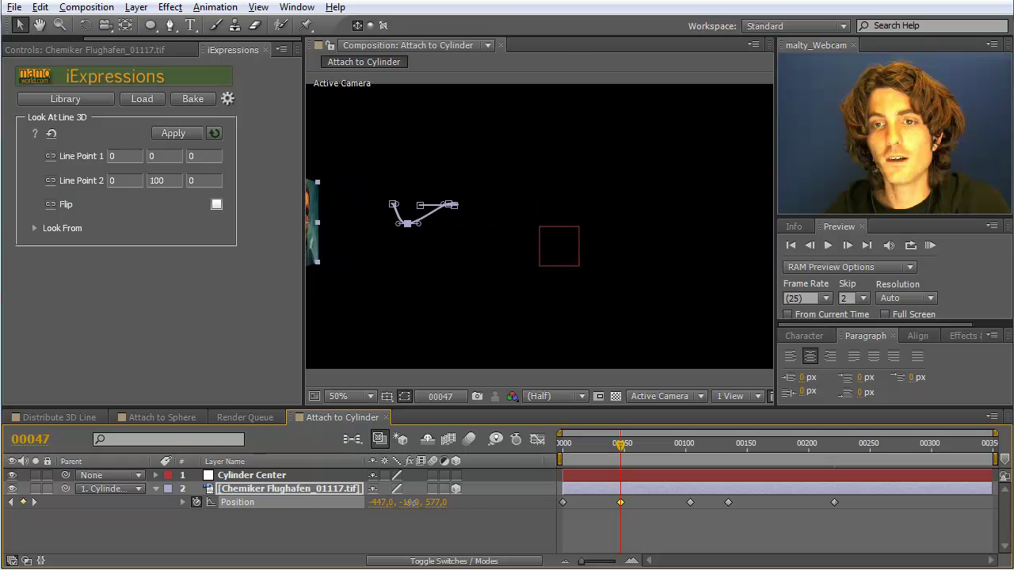